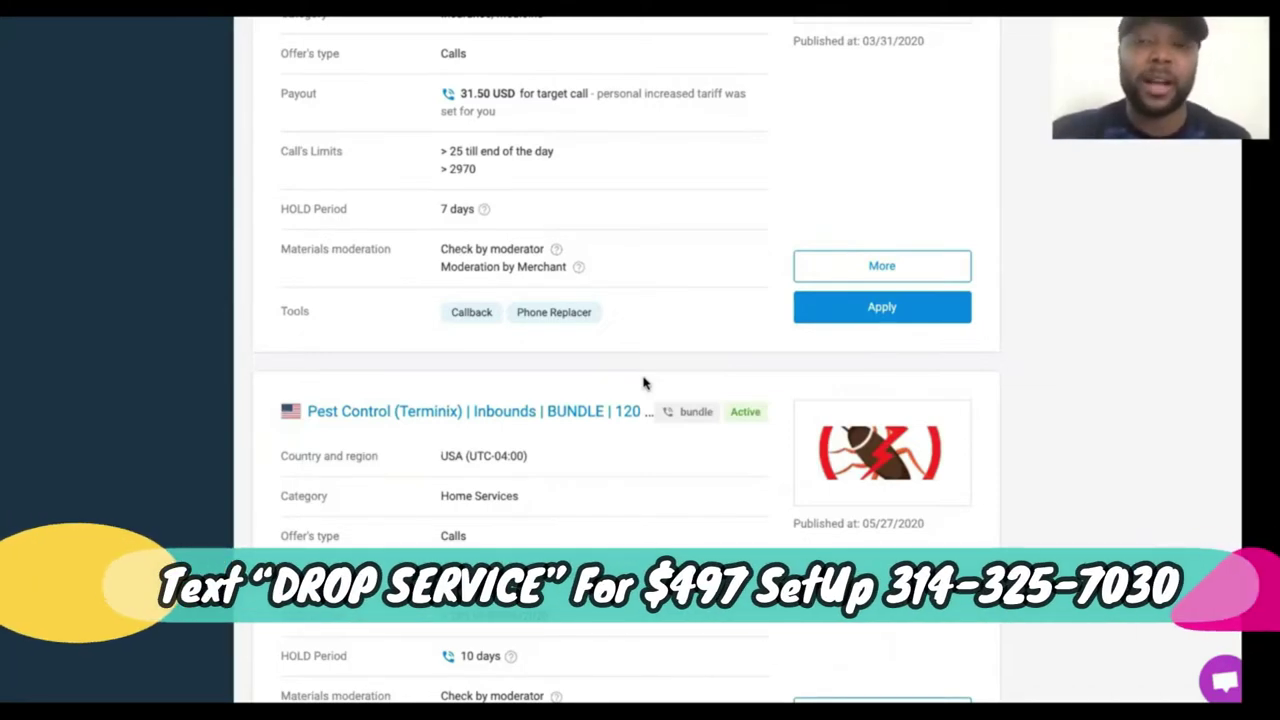
Look through the United States offers, comparing their categories, payouts and call limits.
scroll(643, 383, "down", 6)
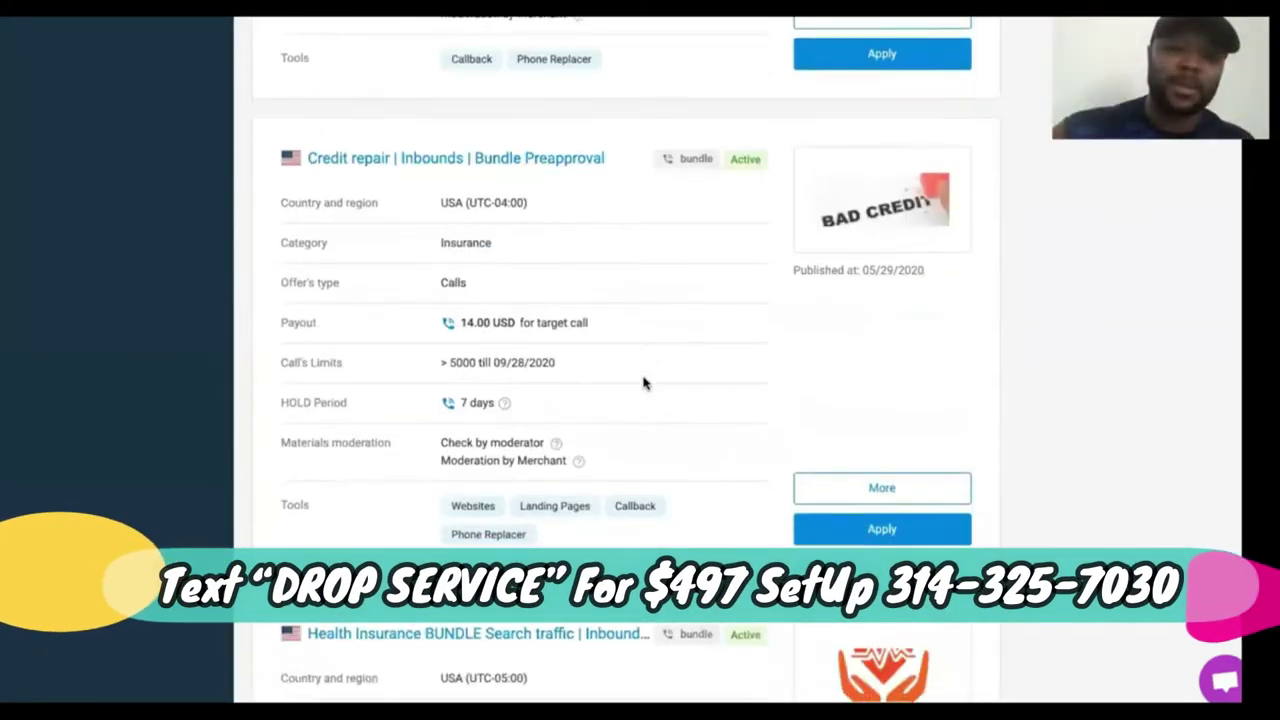
scroll(643, 383, "down", 10)
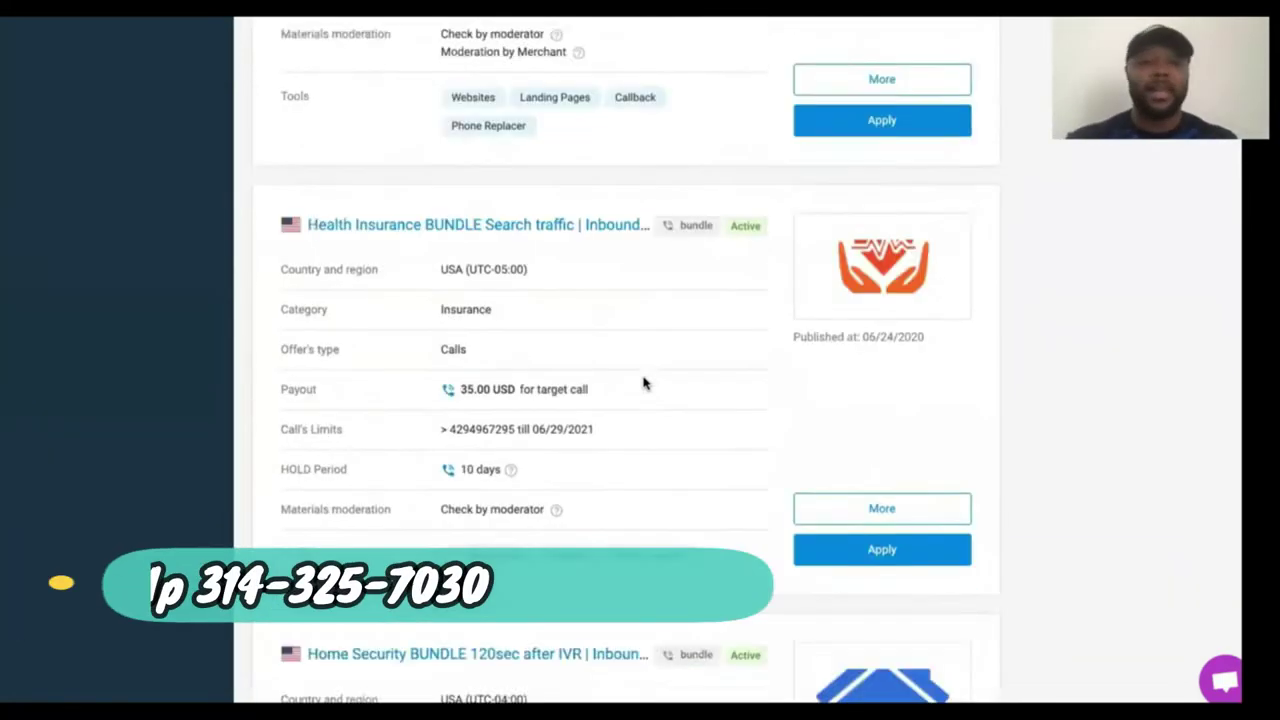
scroll(643, 383, "down", 15)
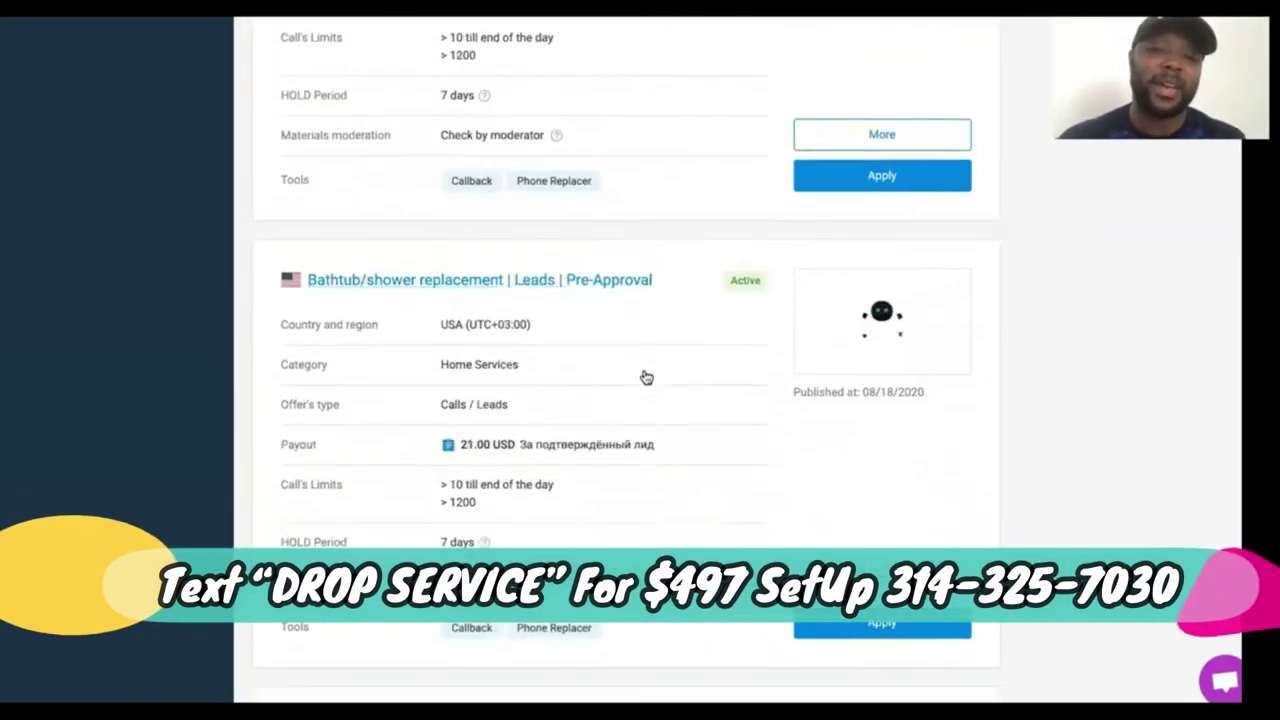
scroll(643, 380, "down", 15)
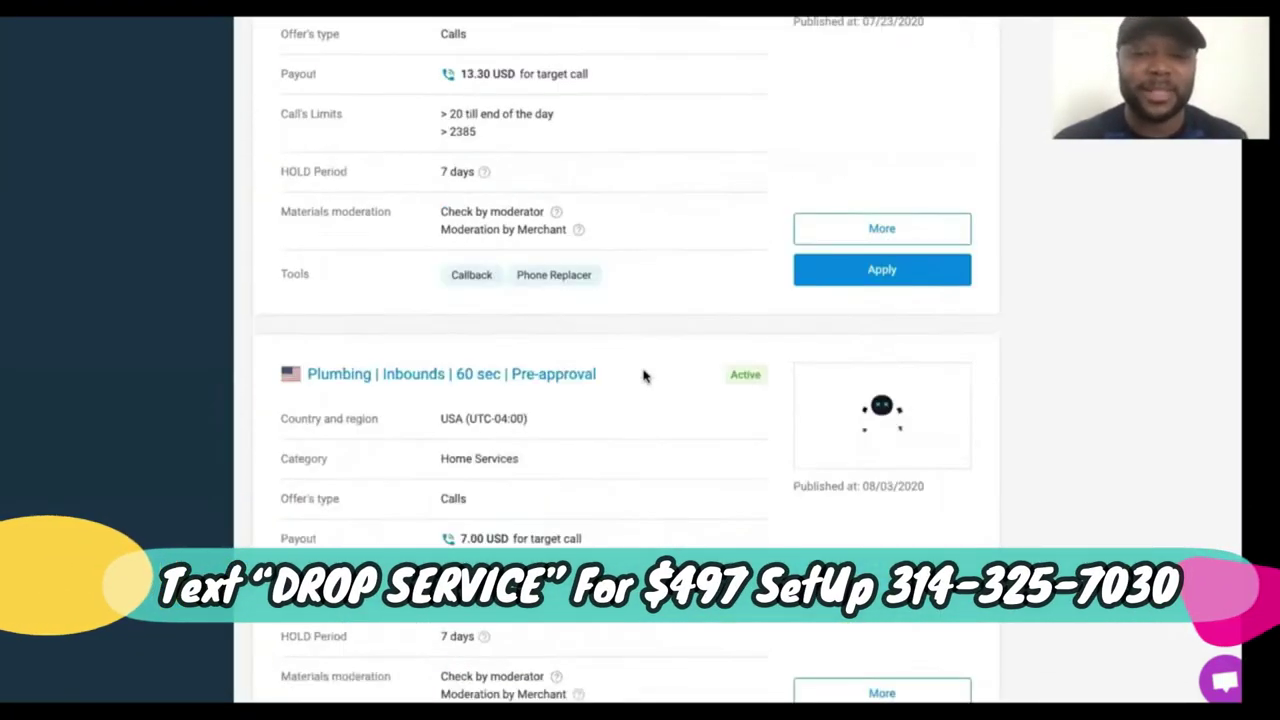
left_click(950, 422)
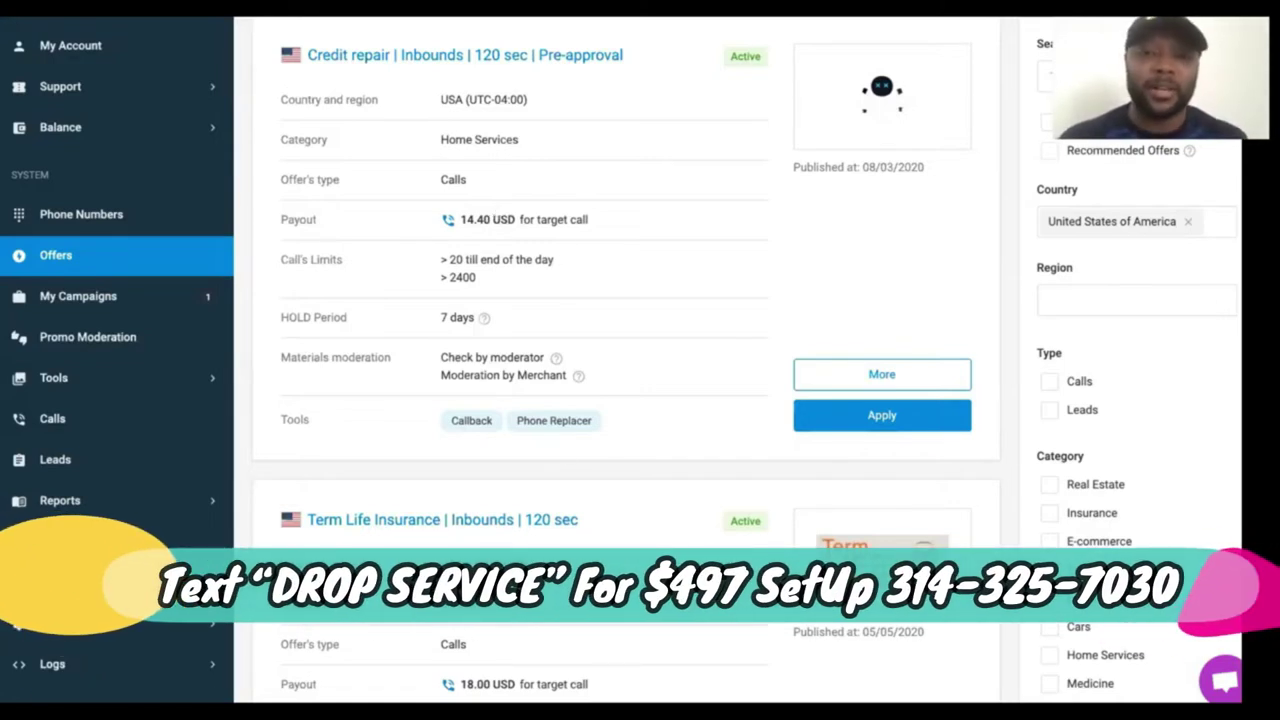
key("ctrl+t")
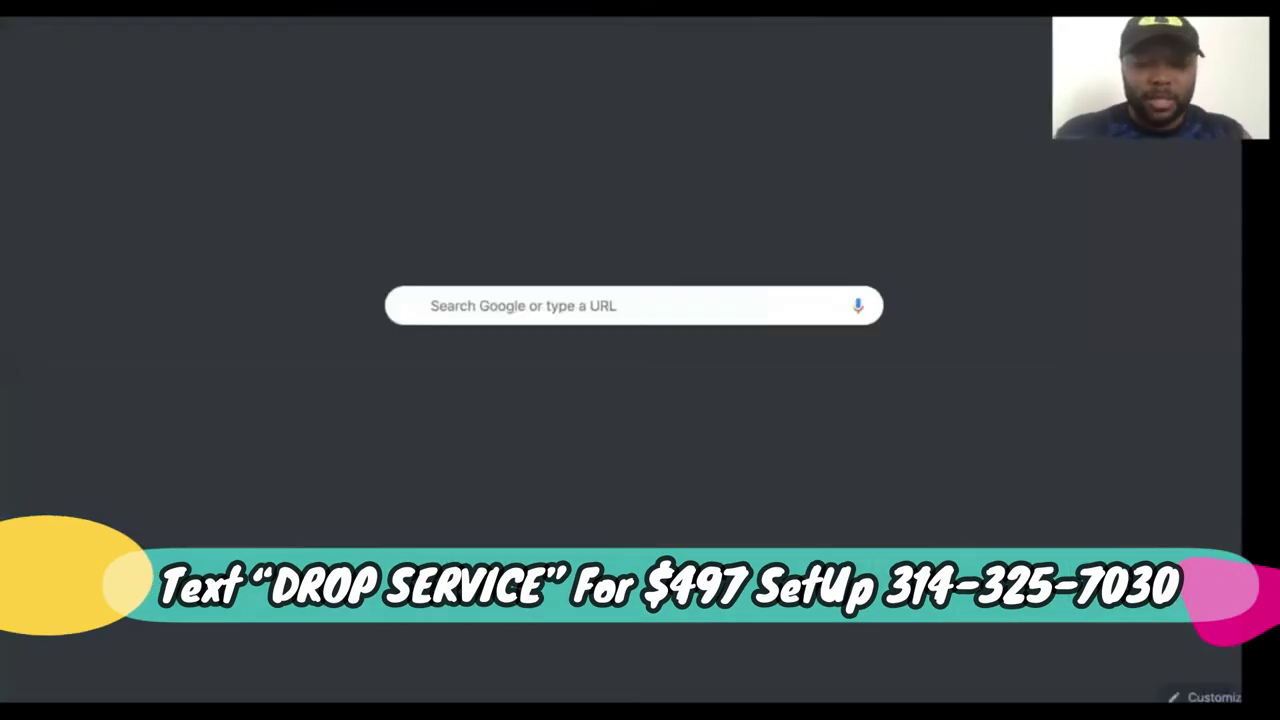
type("cake")
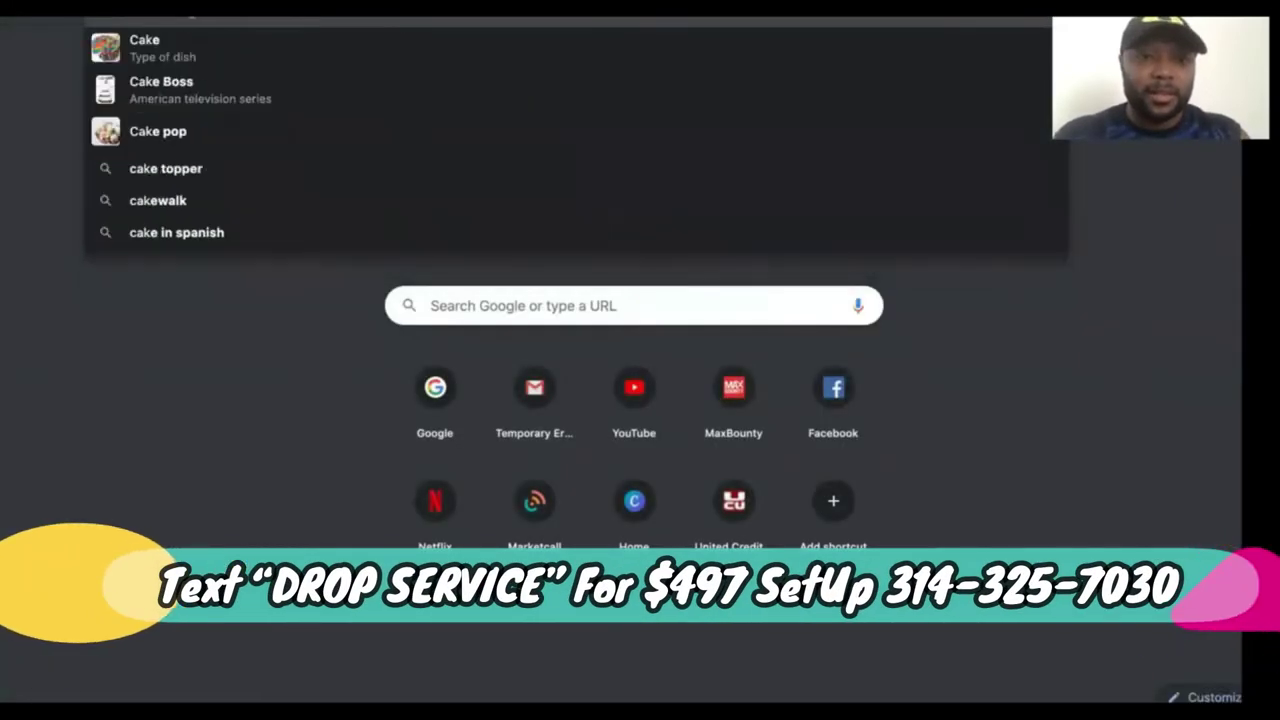
key("BackSpace")
key("BackSpace")
type("ll")
key("Escape")
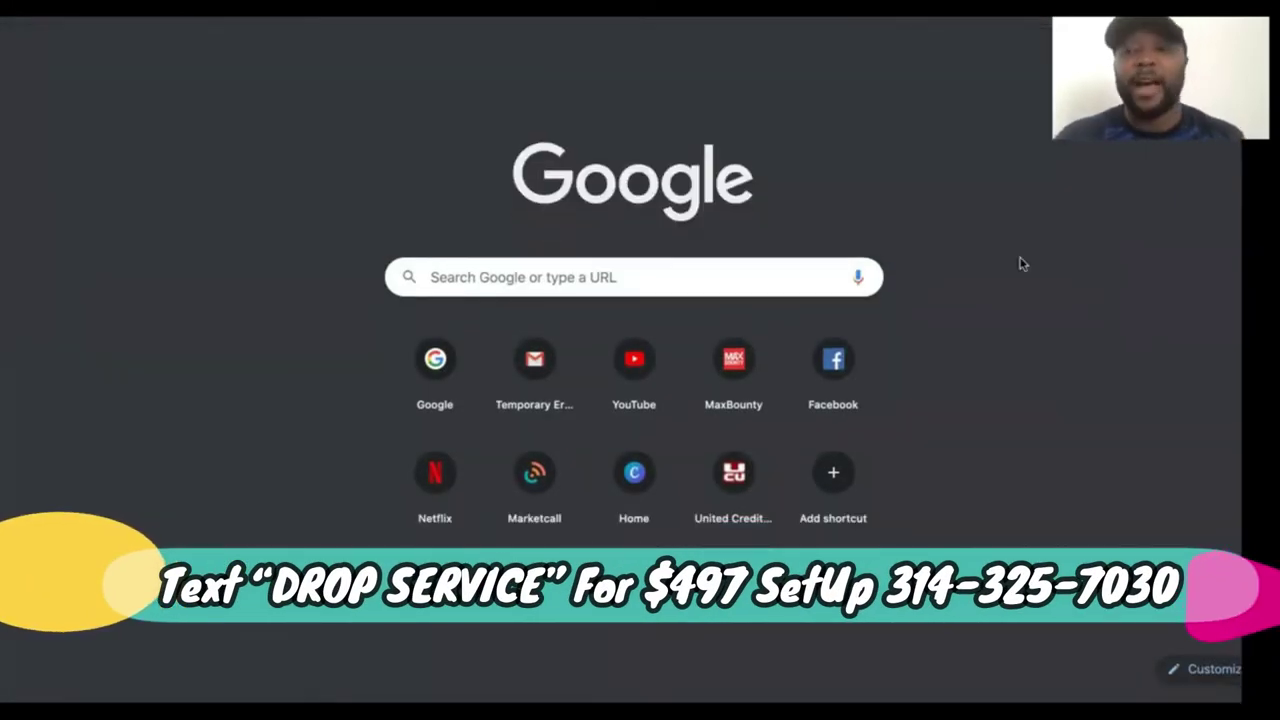
key("Return")
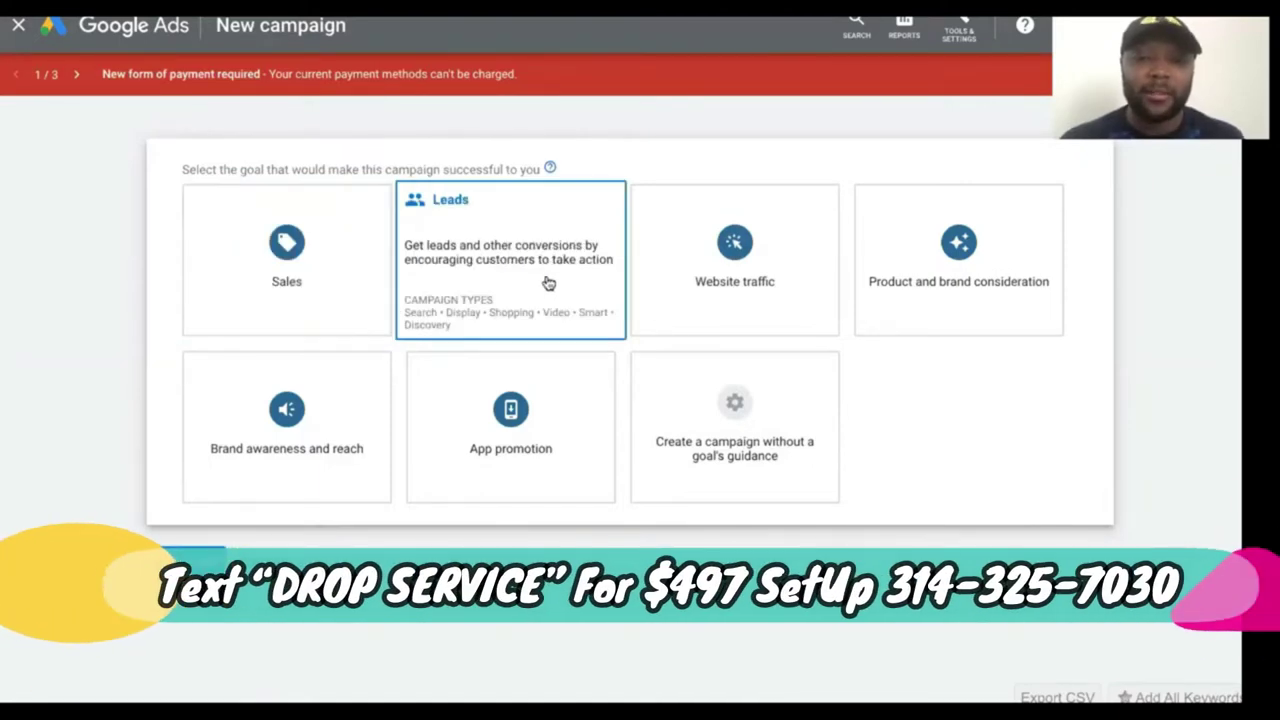
Choose Leads as the new campaign's goal and Search as its campaign type.
scroll(538, 250, "down", 3)
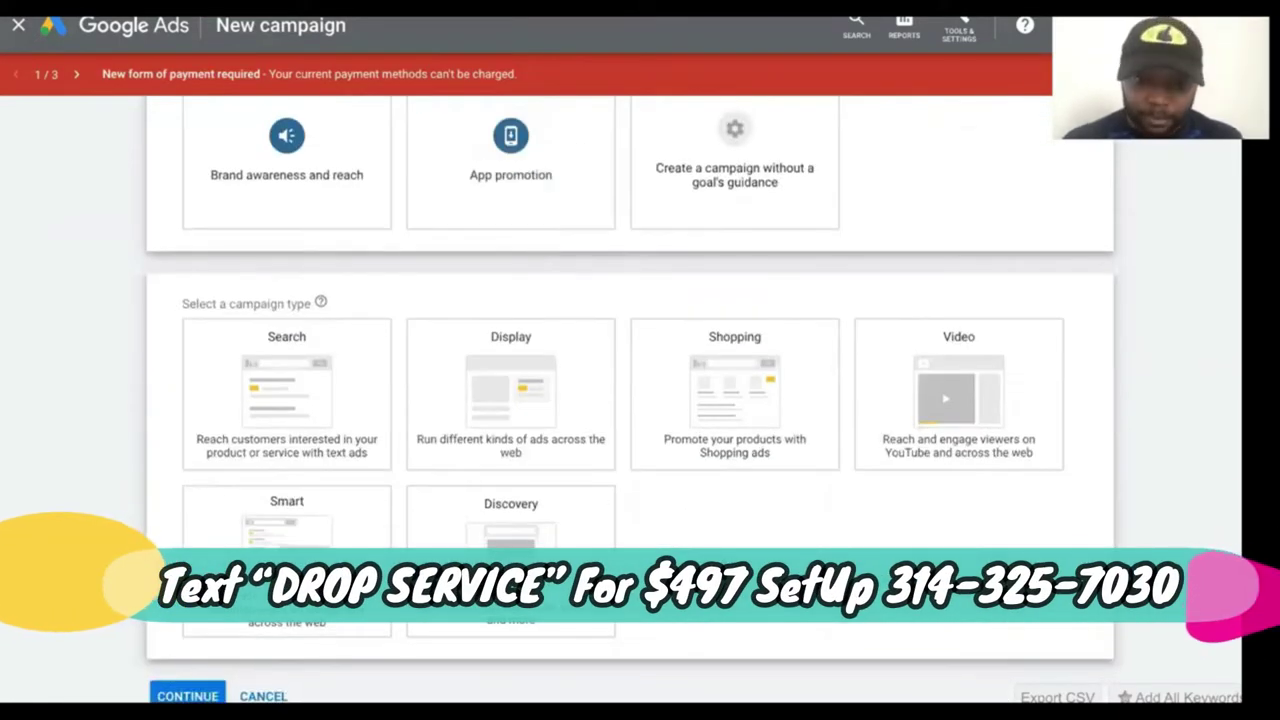
left_click(329, 395)
scroll(326, 391, "down", 3)
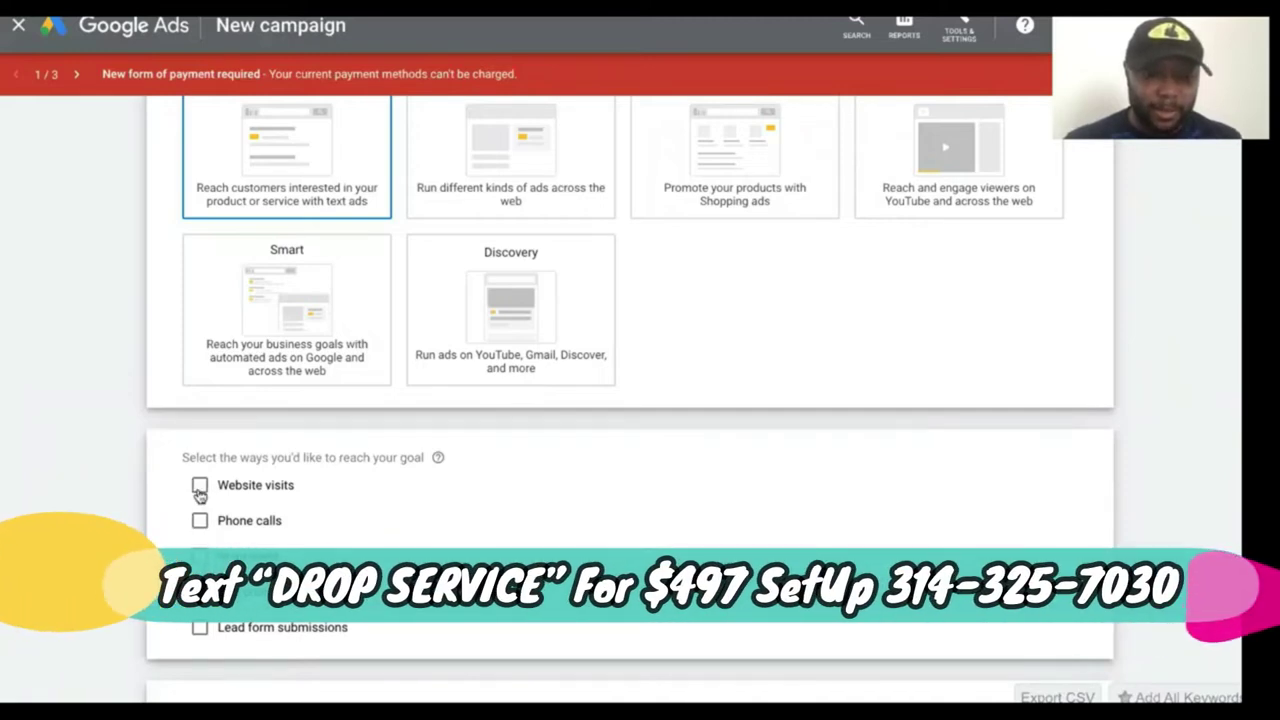
Enable website visits with fajob-startabizzz.com/leads-by-the-pound-pay-per-lead.html as the business website, and continue to the campaign settings.
left_click(200, 488)
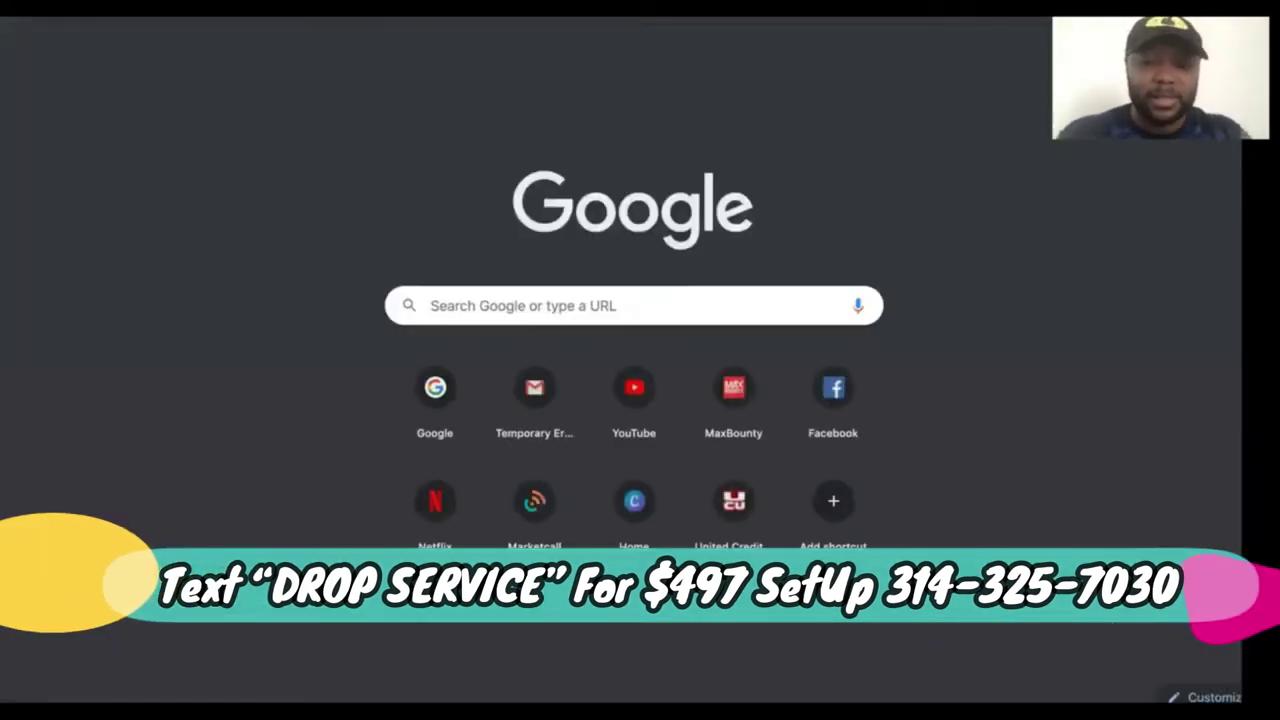
type("lead")
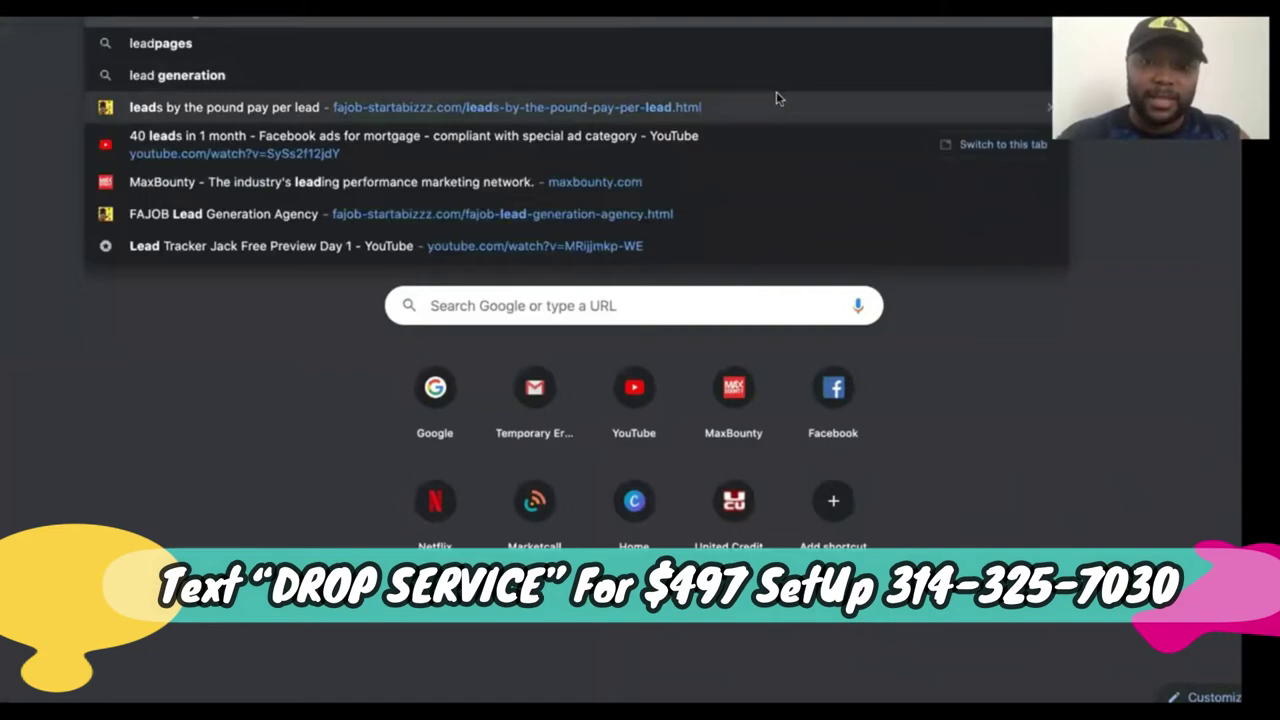
key("Escape")
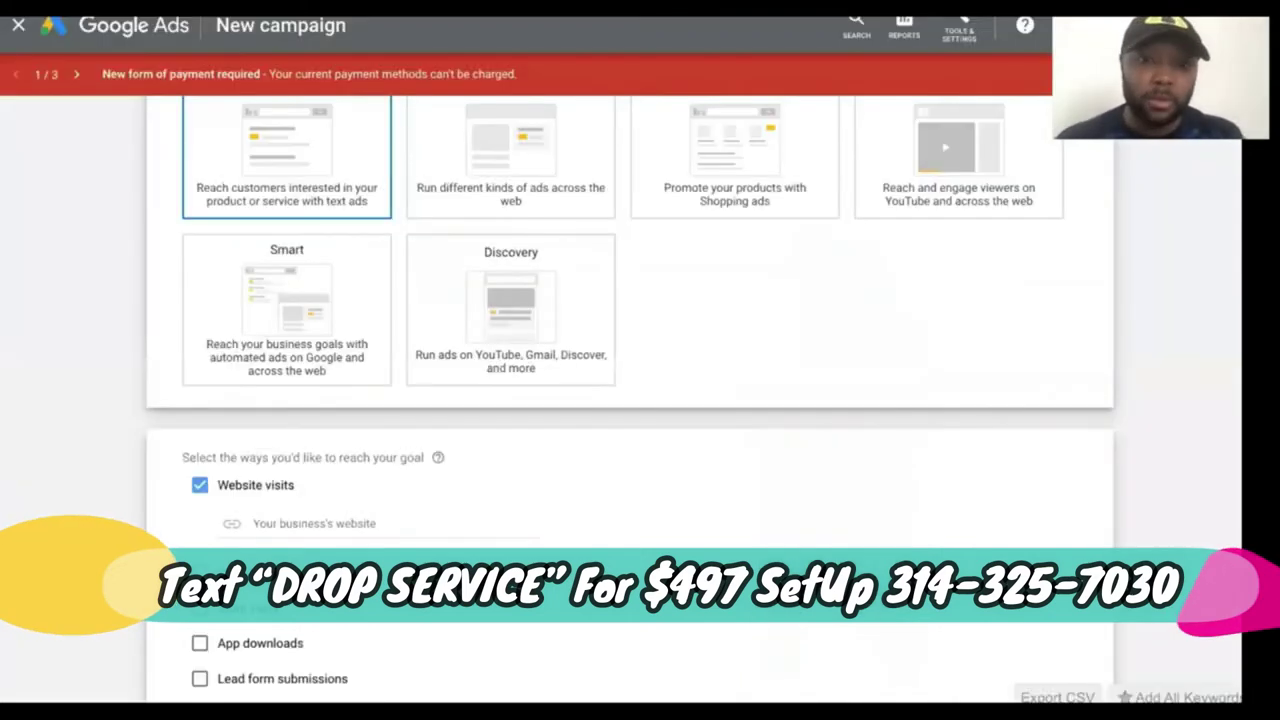
left_click(348, 523)
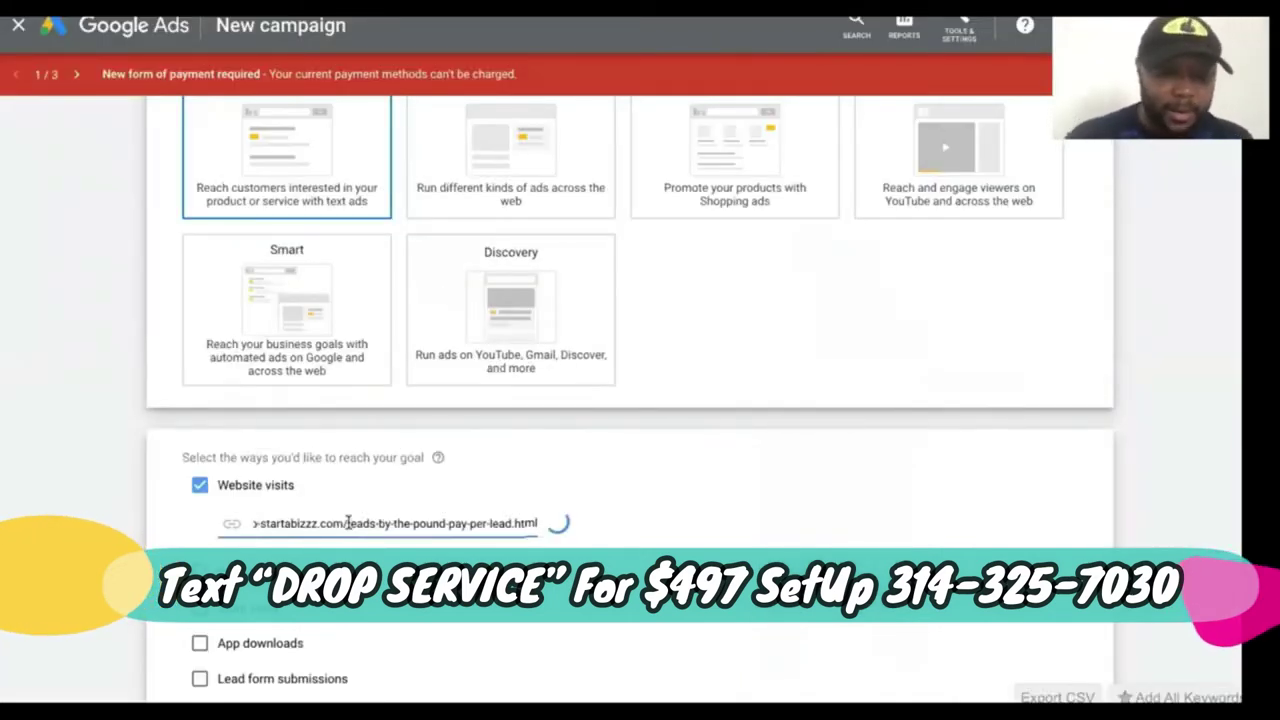
scroll(347, 522, "down", 2)
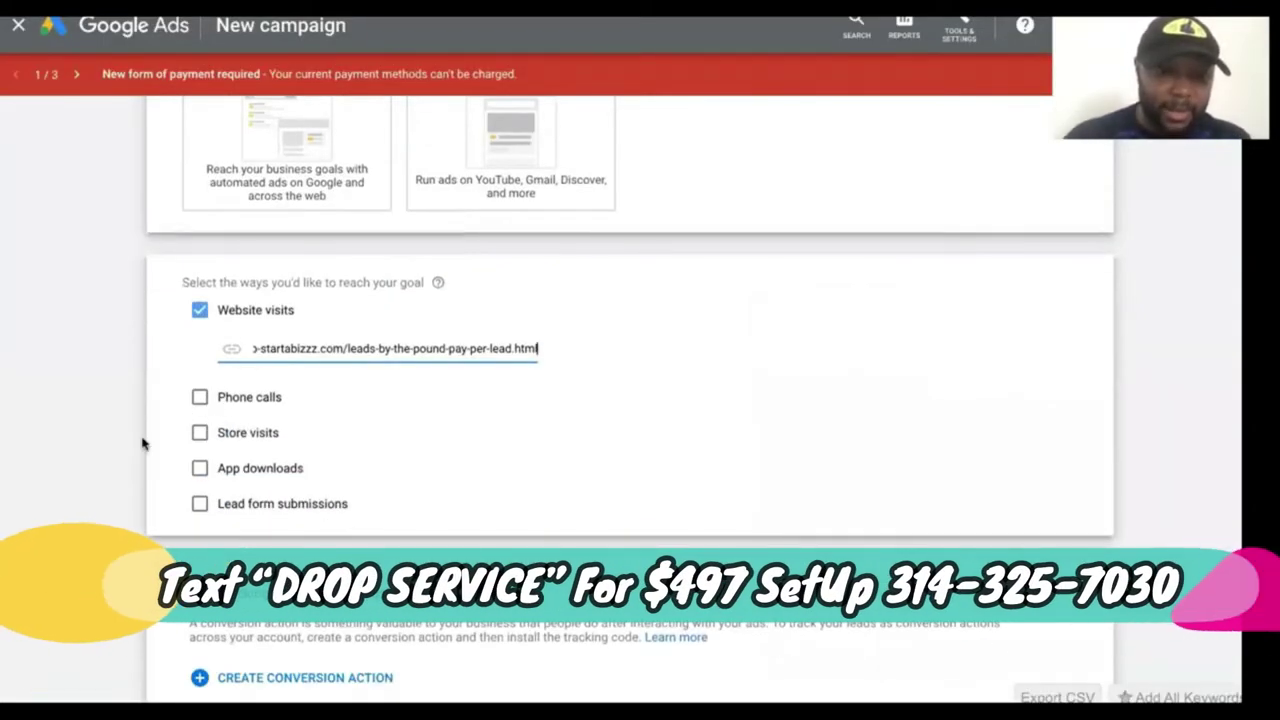
scroll(142, 443, "down", 1)
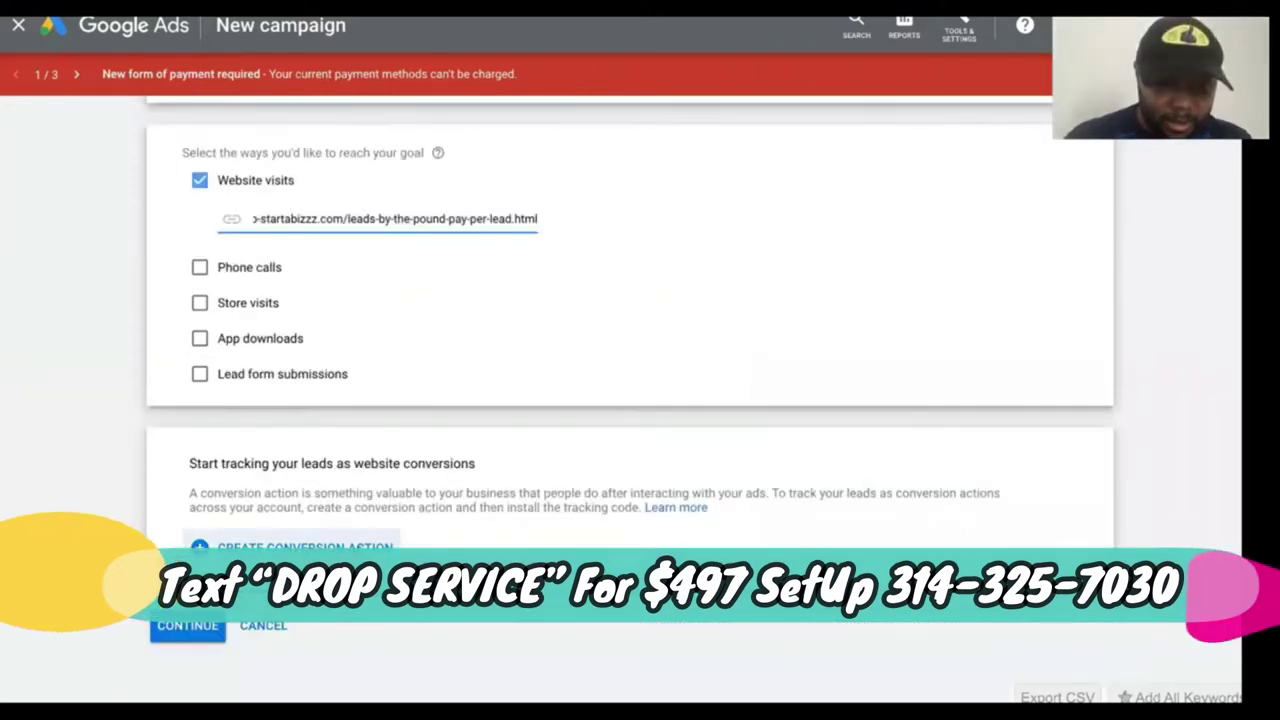
left_click(205, 625)
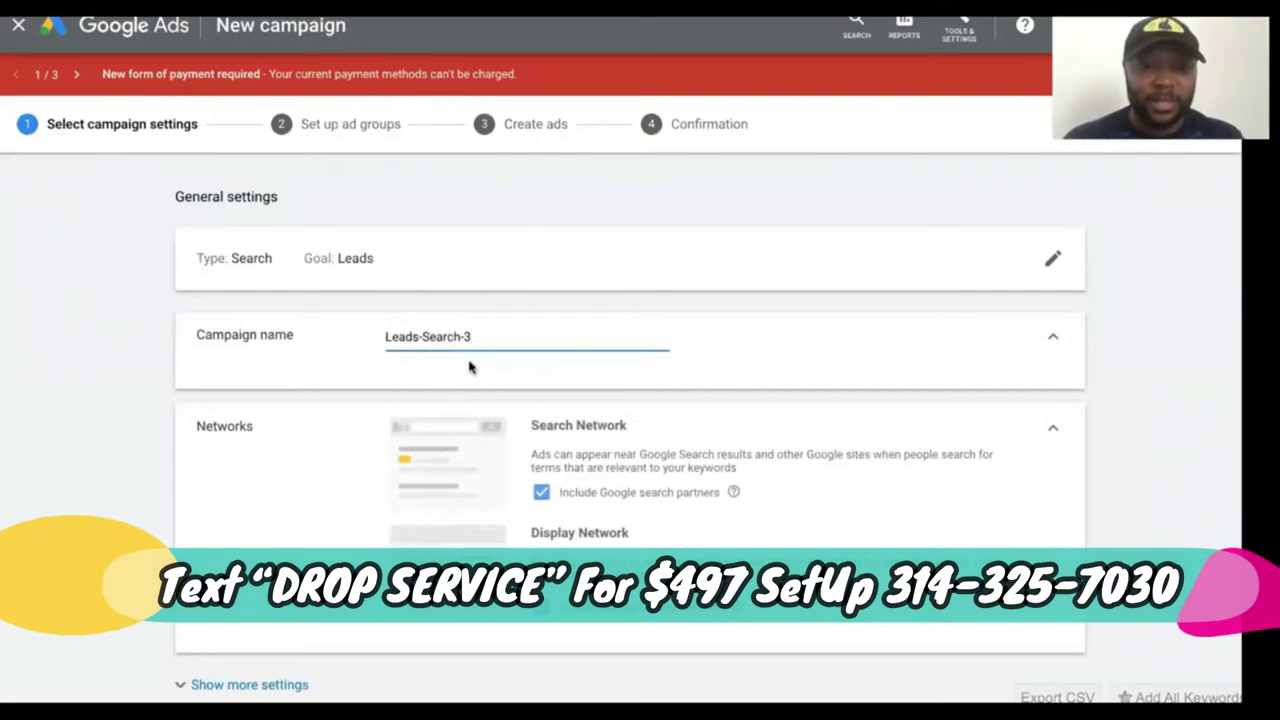
Name the campaign "credit repair test" and exclude the Google Display Network from its networks.
type("c")
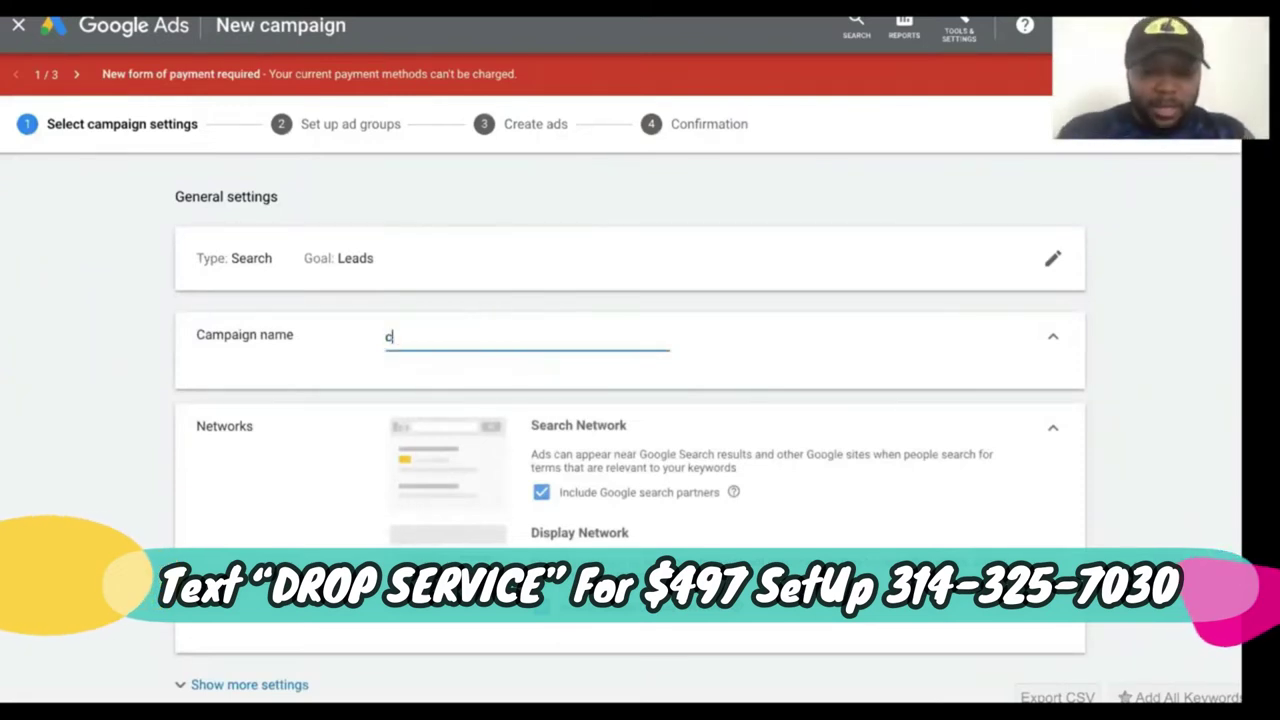
type("redit repair test")
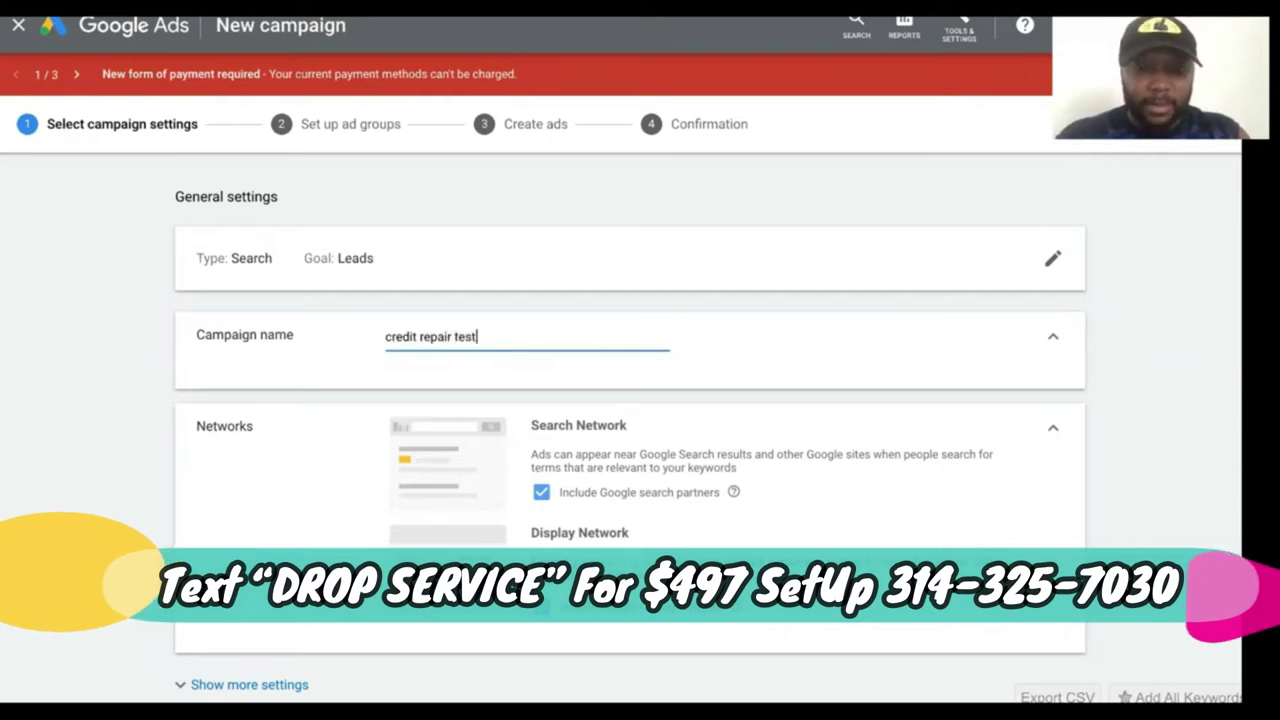
scroll(548, 283, "down", 4)
scroll(548, 283, "up", 2)
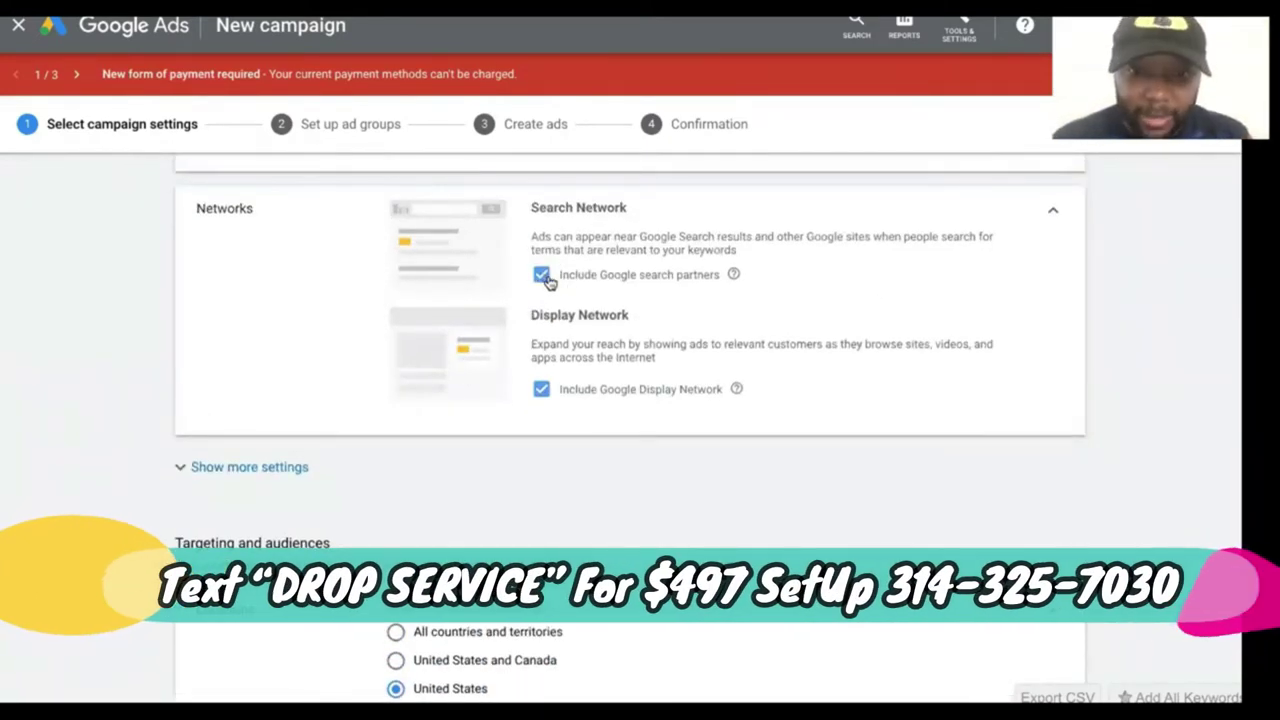
left_click(541, 389)
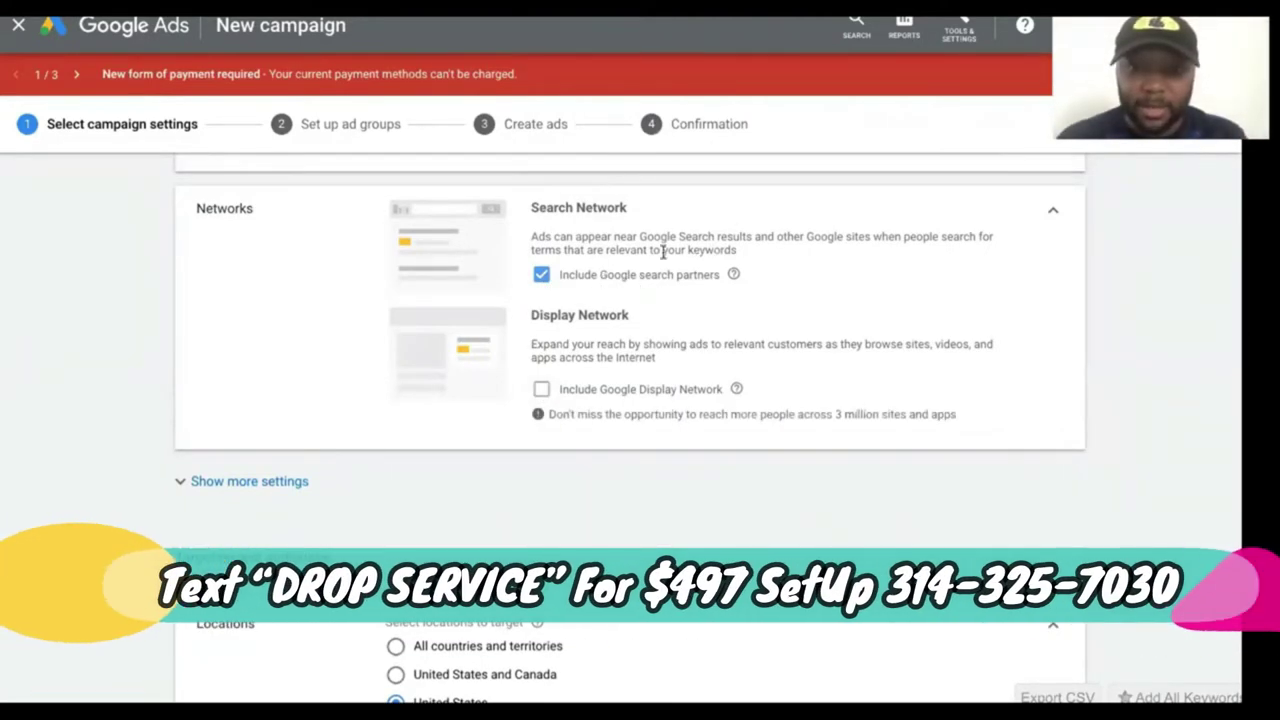
Target the St. Louis MO Nielsen DMA region, limited to people in or regularly in the targeted locations.
scroll(690, 276, "down", 4)
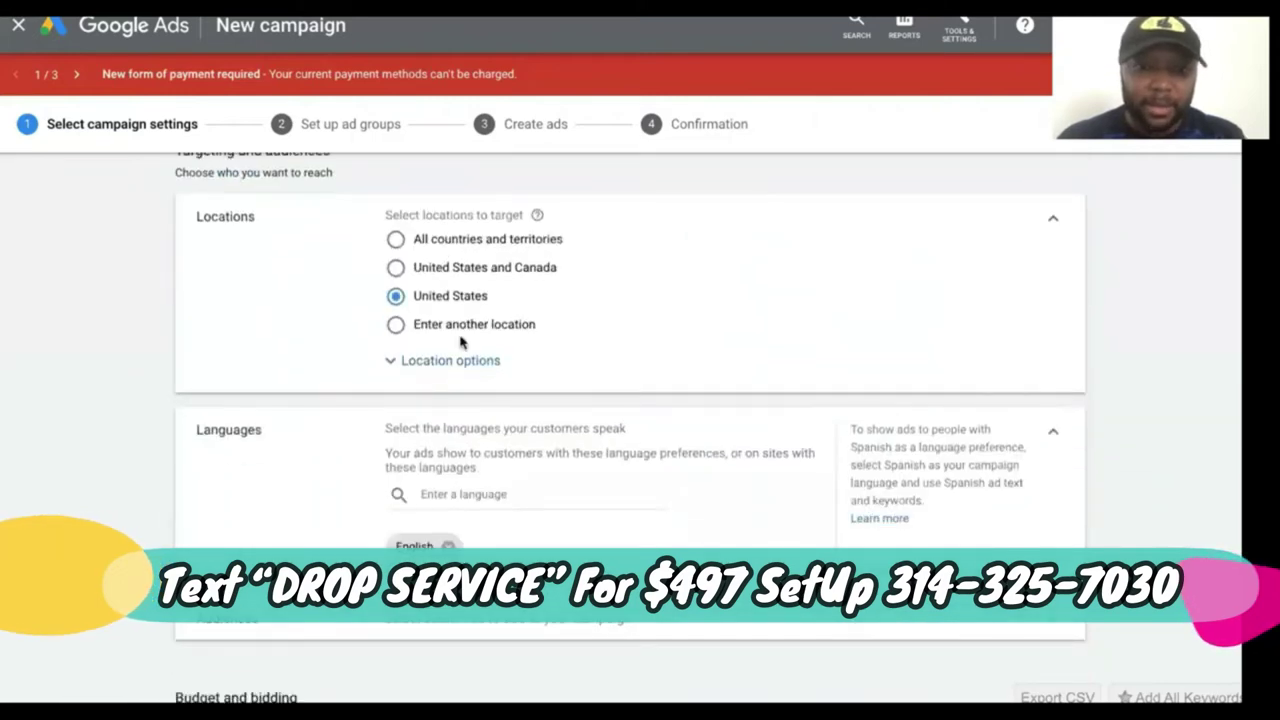
left_click(462, 362)
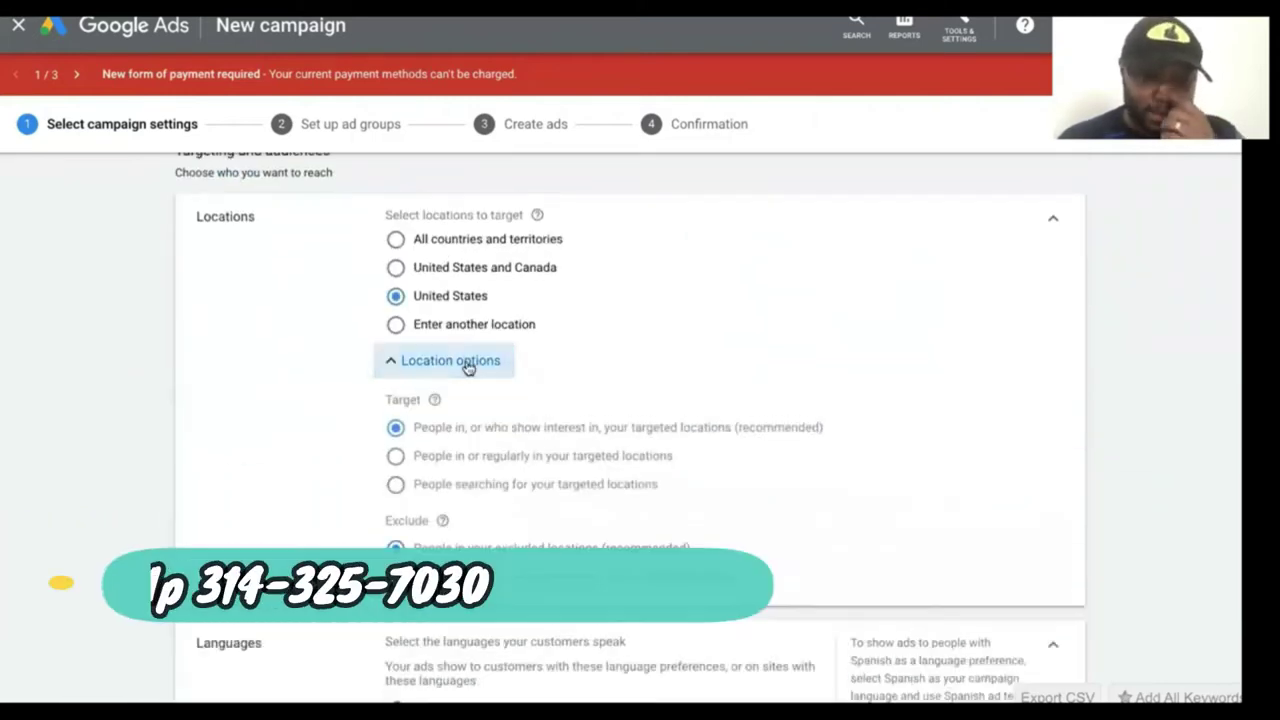
left_click(405, 326)
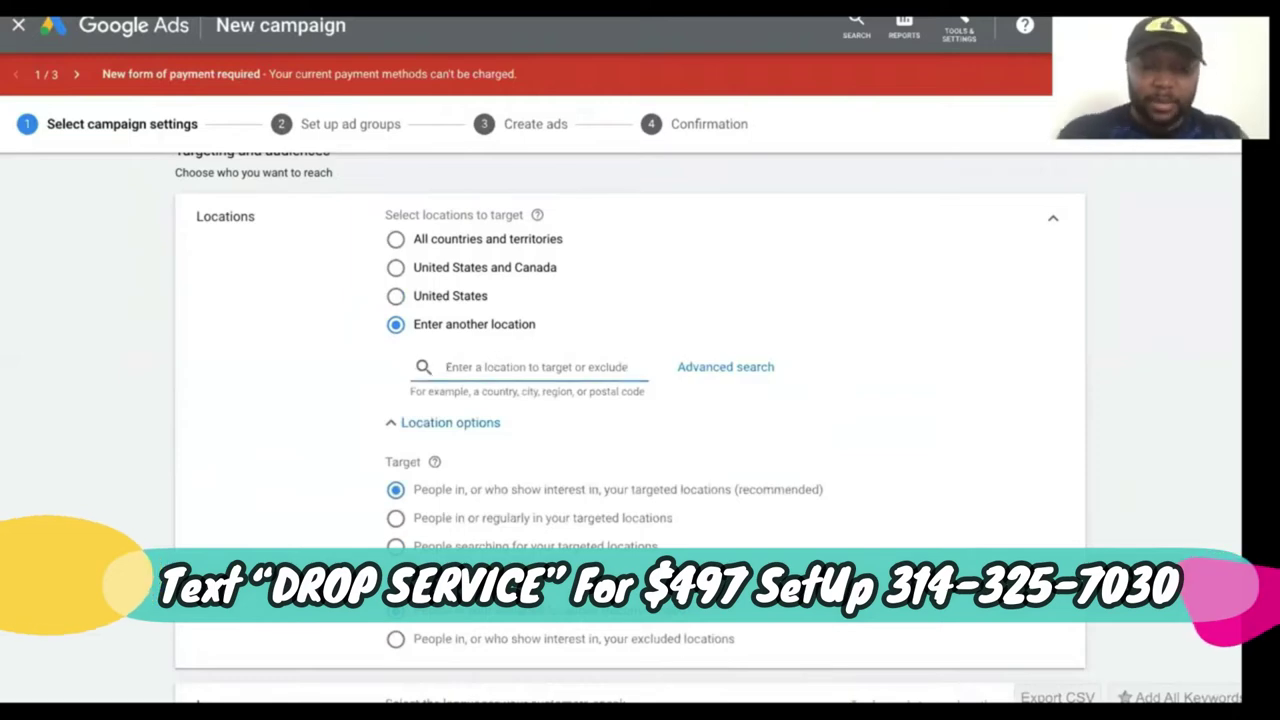
type("st.louis")
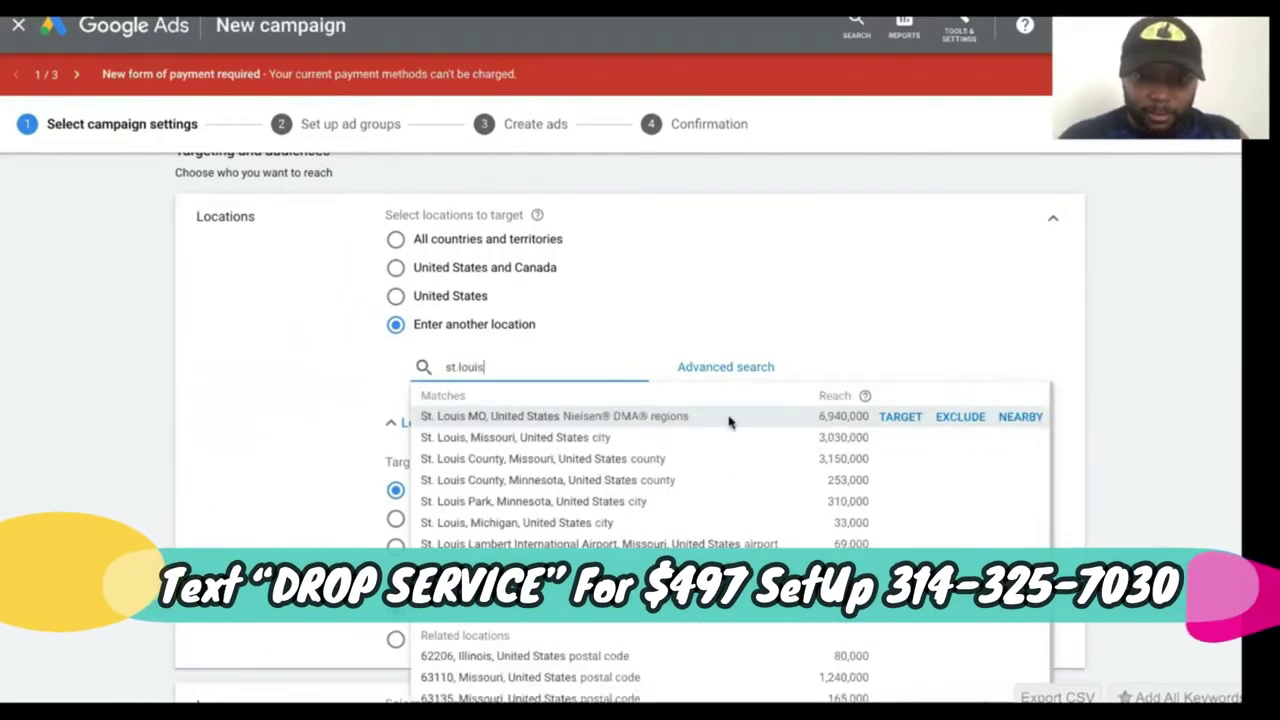
left_click(898, 418)
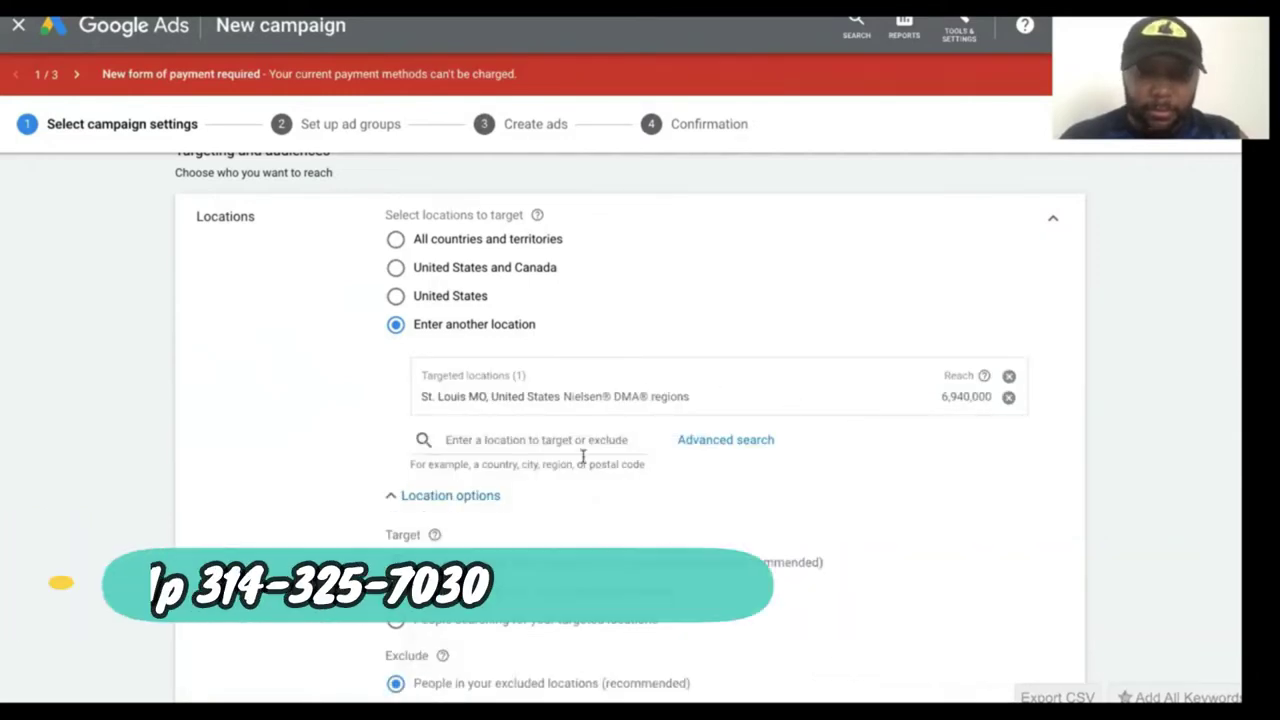
scroll(400, 466, "down", 3)
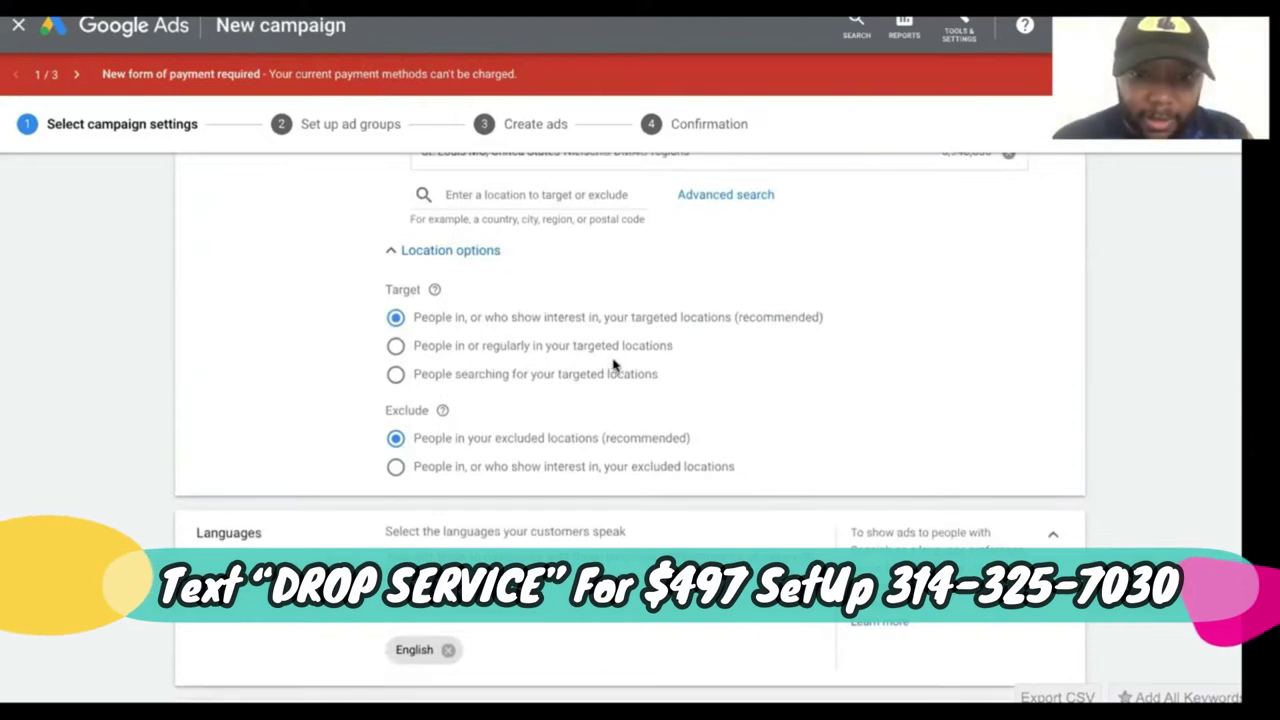
left_click(396, 350)
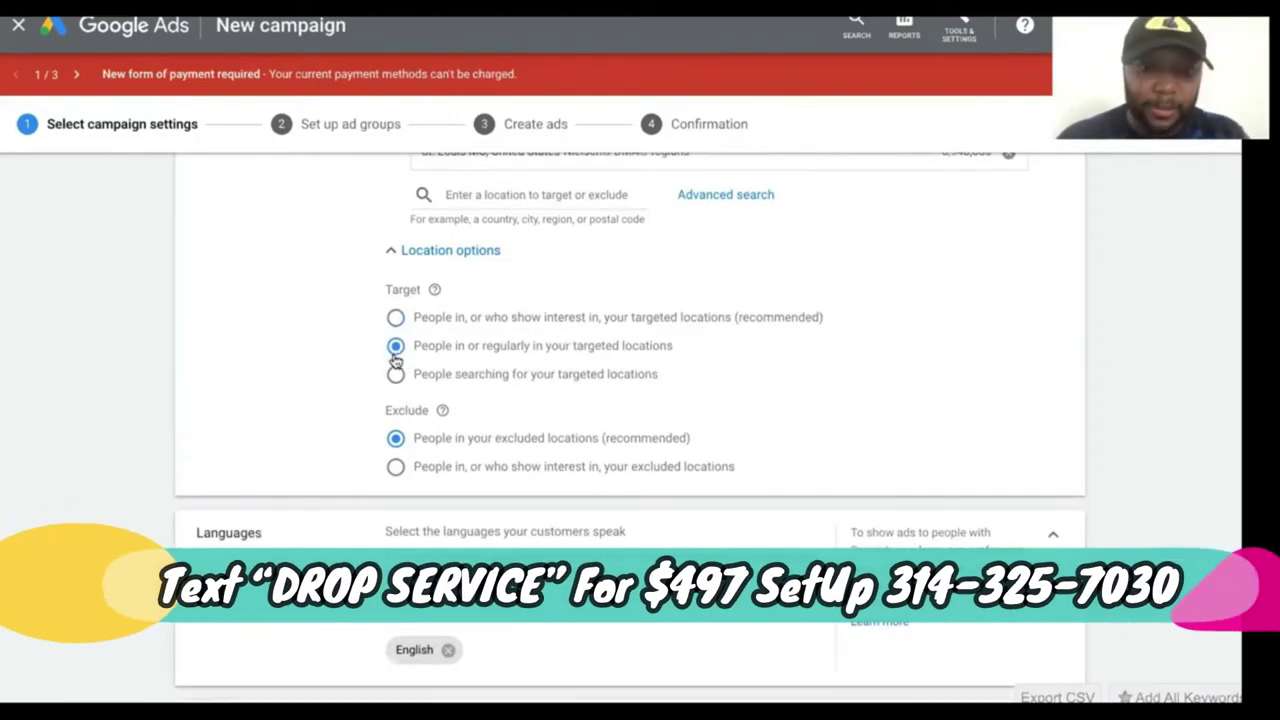
scroll(176, 447, "down", 2)
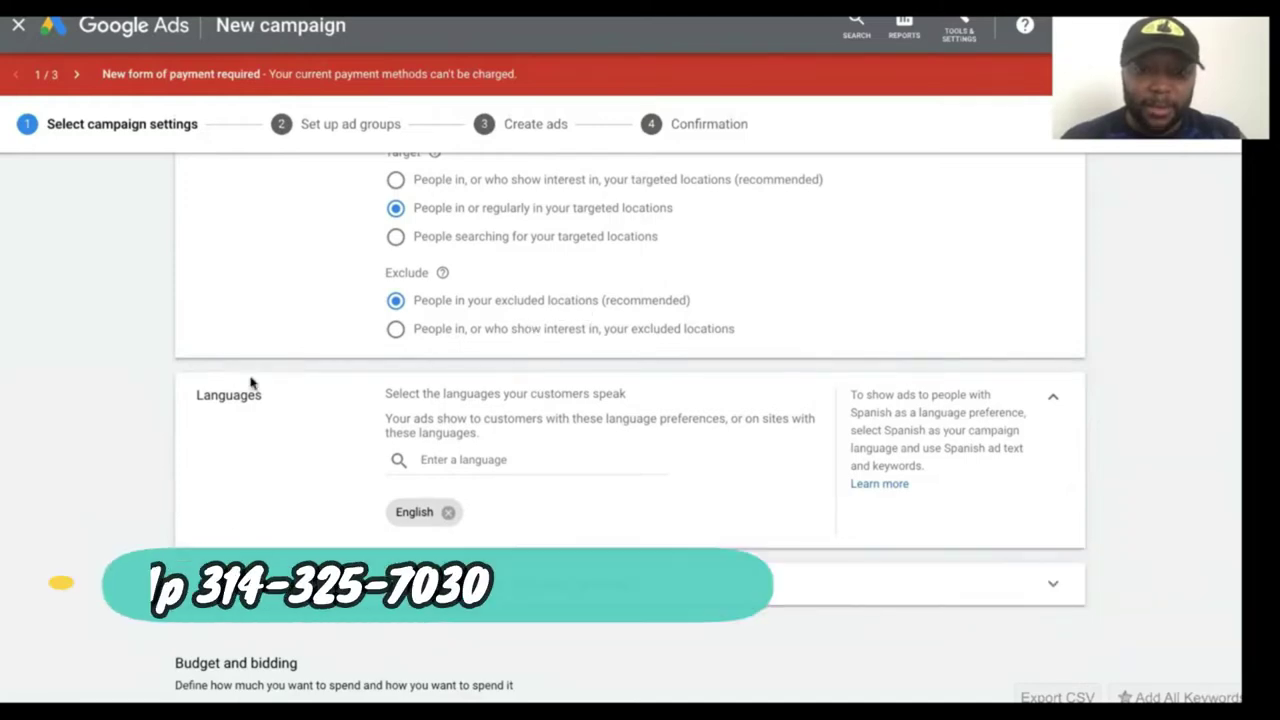
scroll(169, 389, "down", 3)
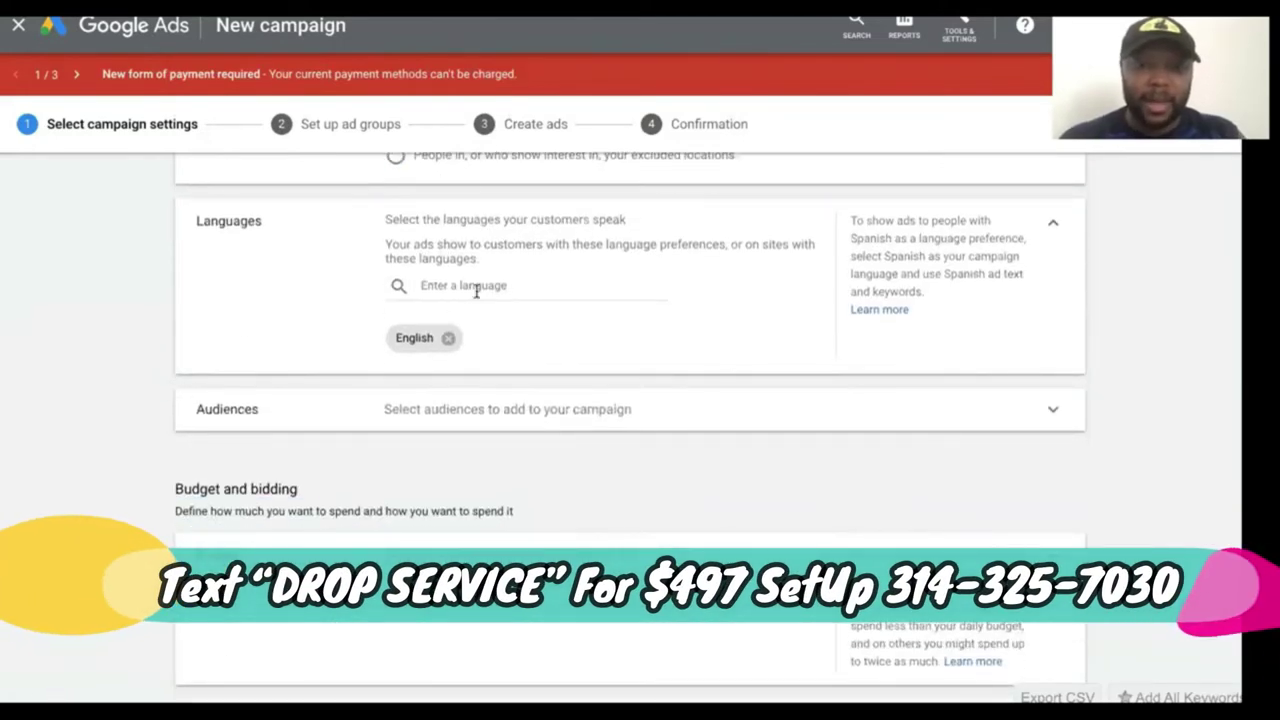
left_click(476, 290)
left_click(138, 360)
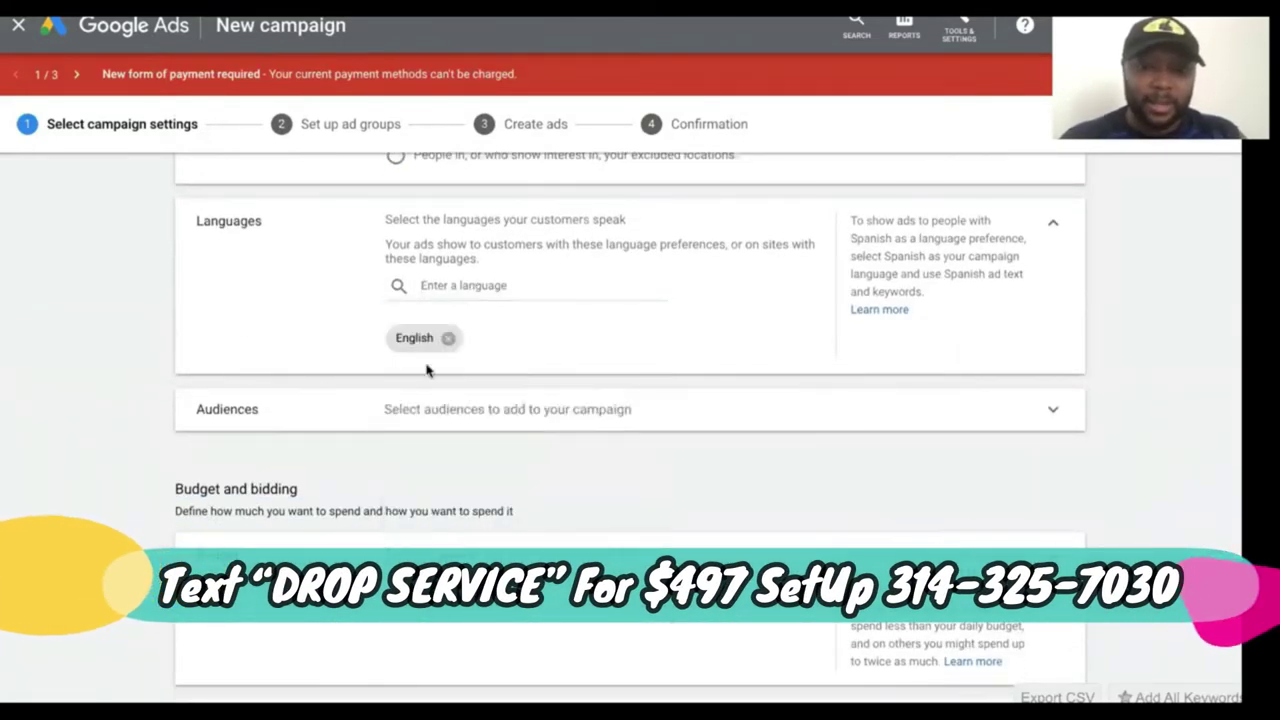
Set the campaign's average daily budget to $20.
scroll(120, 420, "down", 4)
scroll(120, 420, "up", 2)
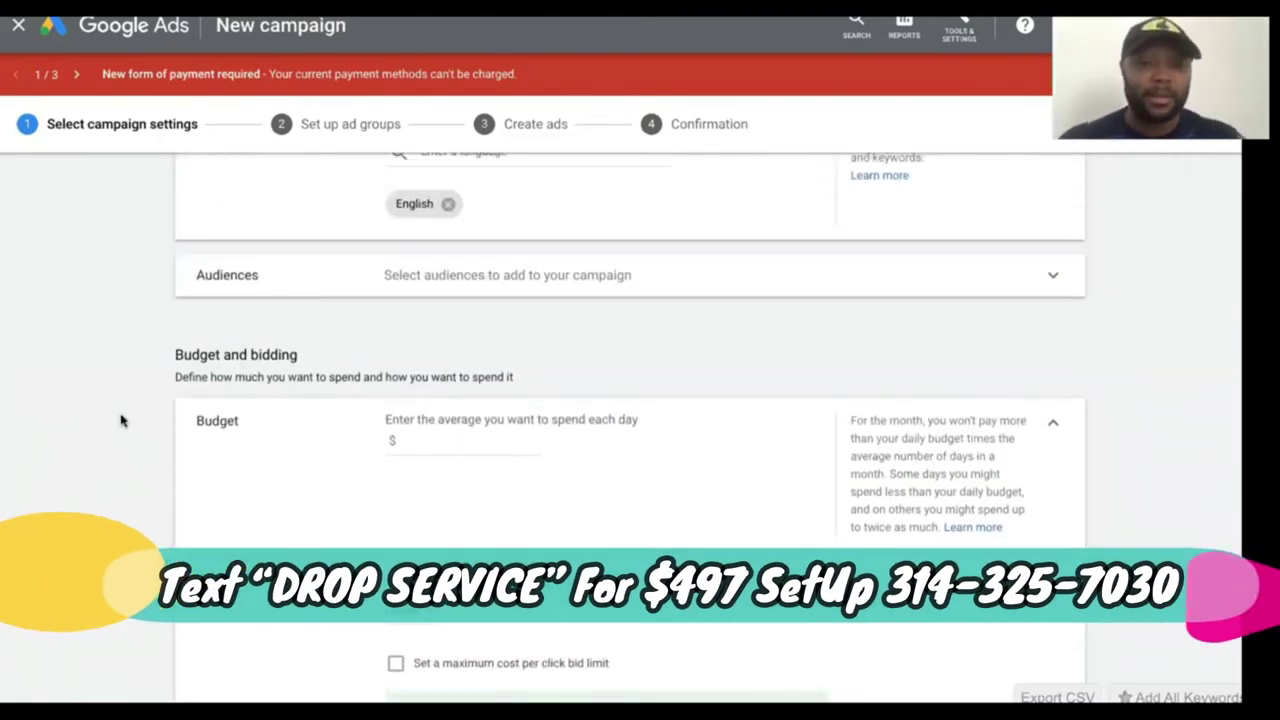
scroll(120, 420, "down", 2)
type("20")
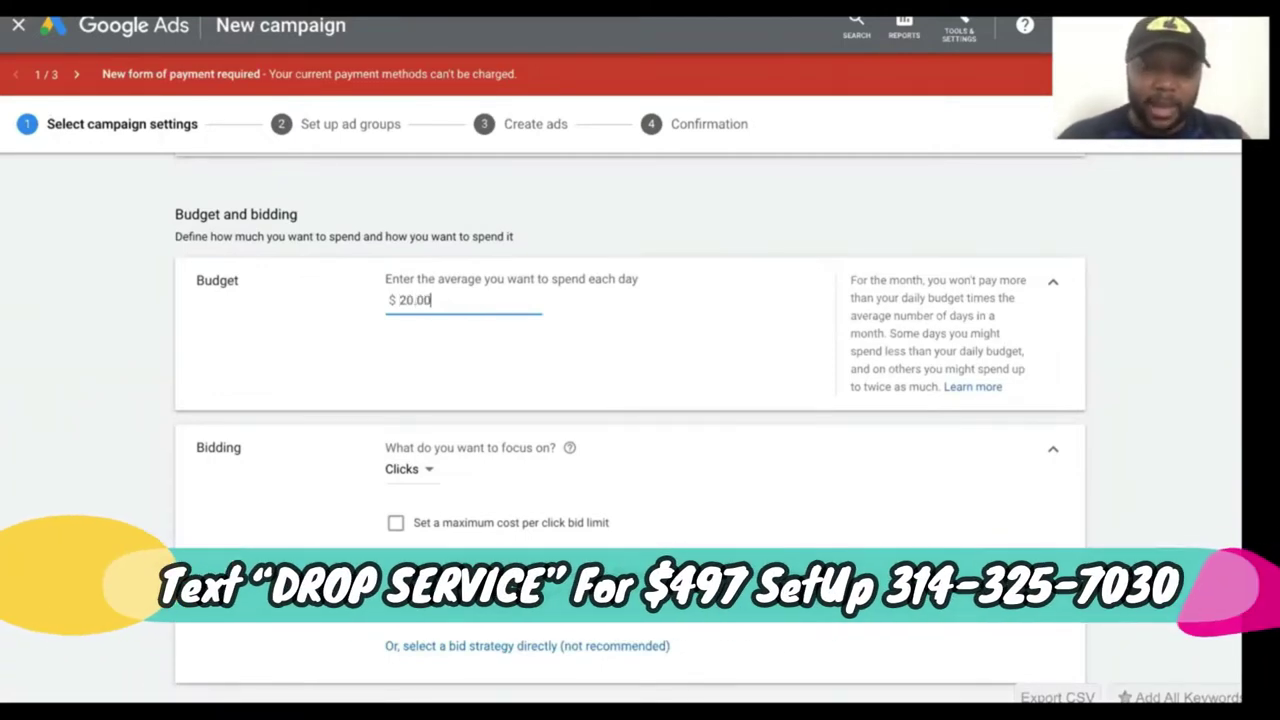
scroll(459, 374, "down", 2)
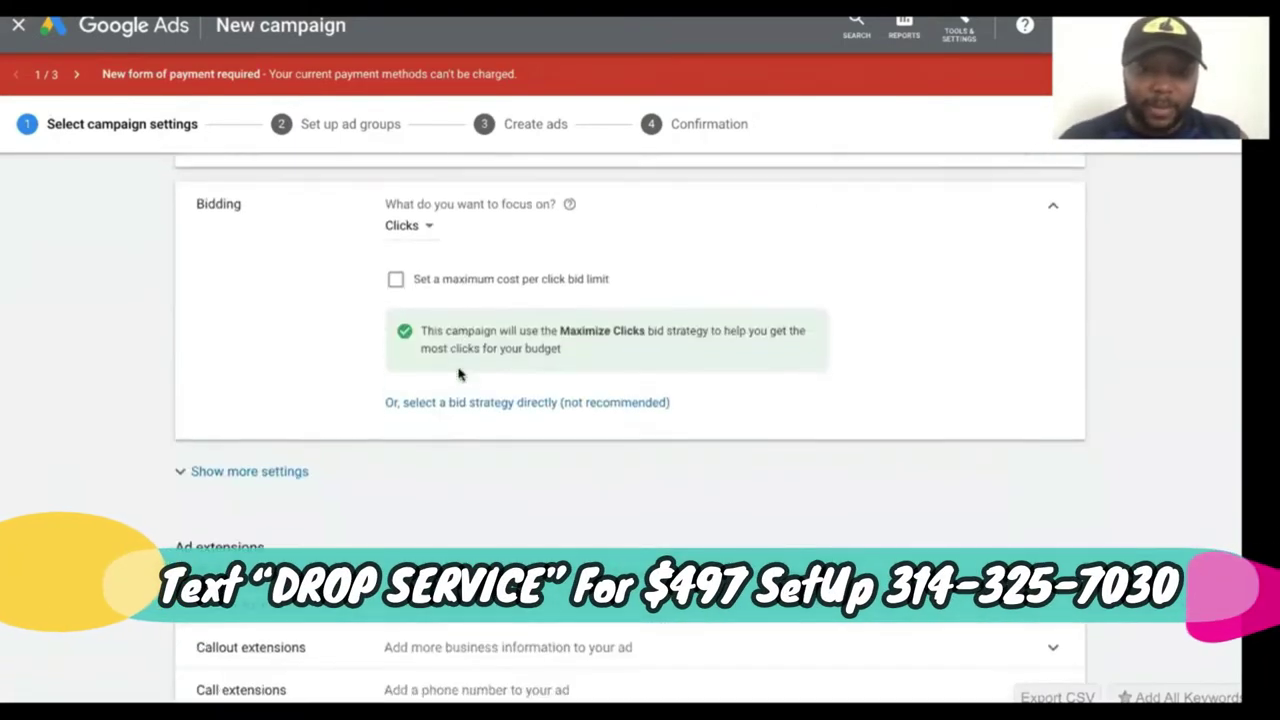
Keep Clicks as the bidding focus and enable a maximum cost per click bid limit.
left_click(427, 238)
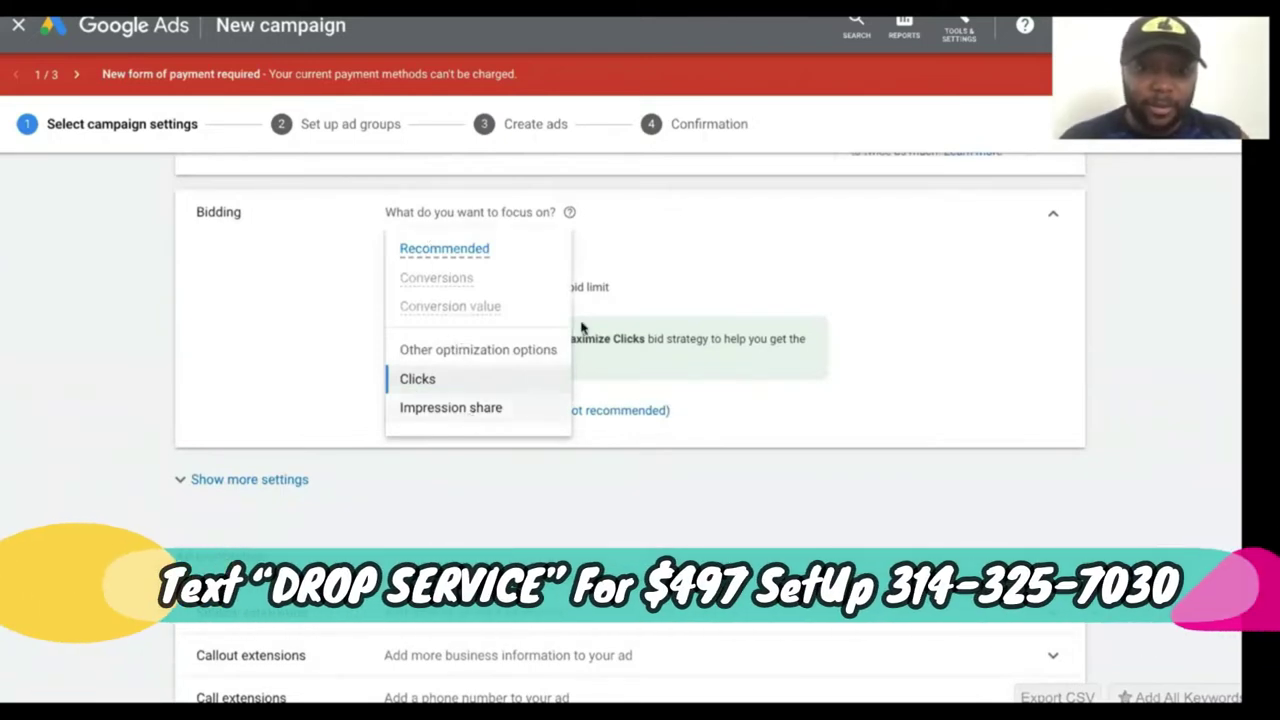
left_click(683, 277)
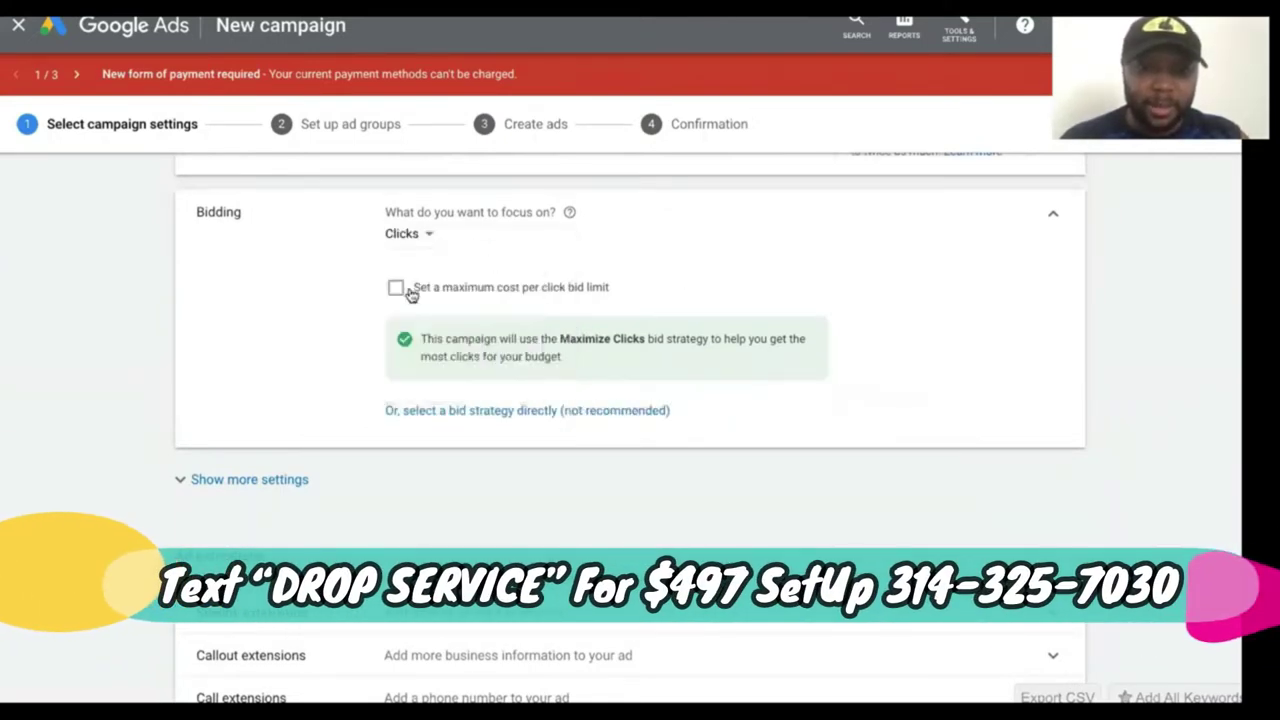
left_click(397, 288)
left_click(451, 345)
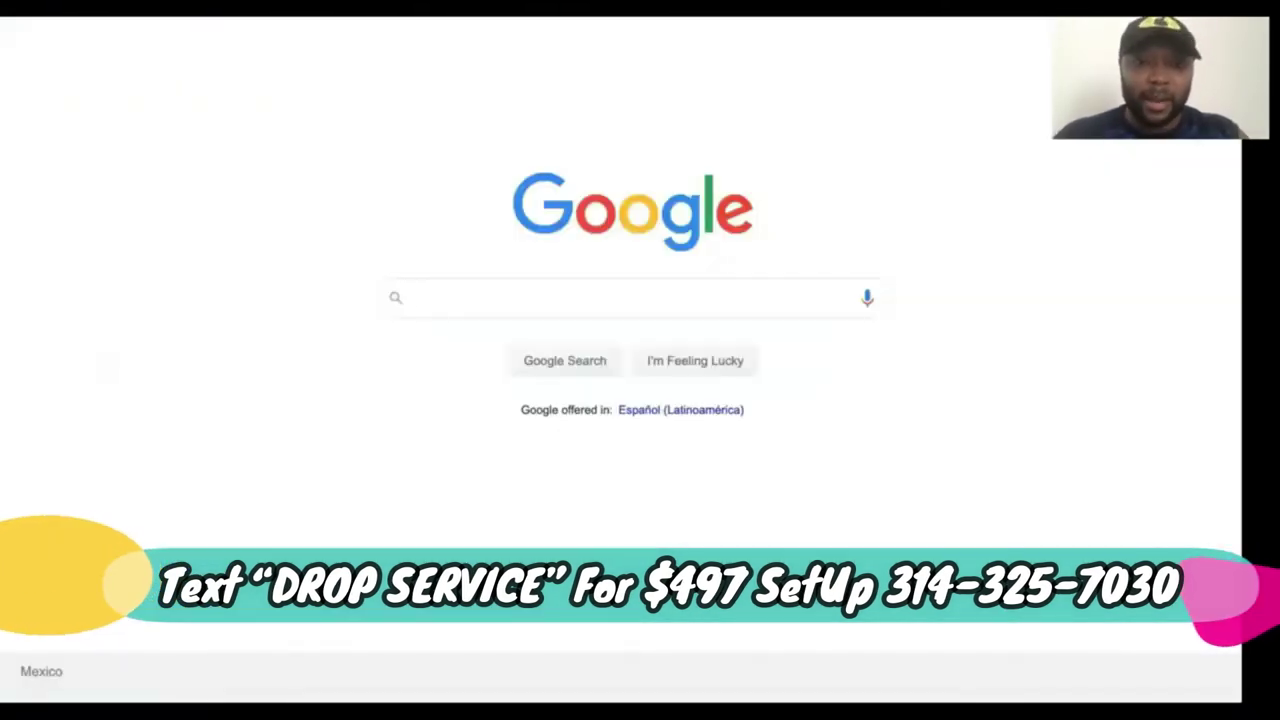
Switch to Google and search for "st.louis credit repair" to check the keyword's cost per click.
type("st.")
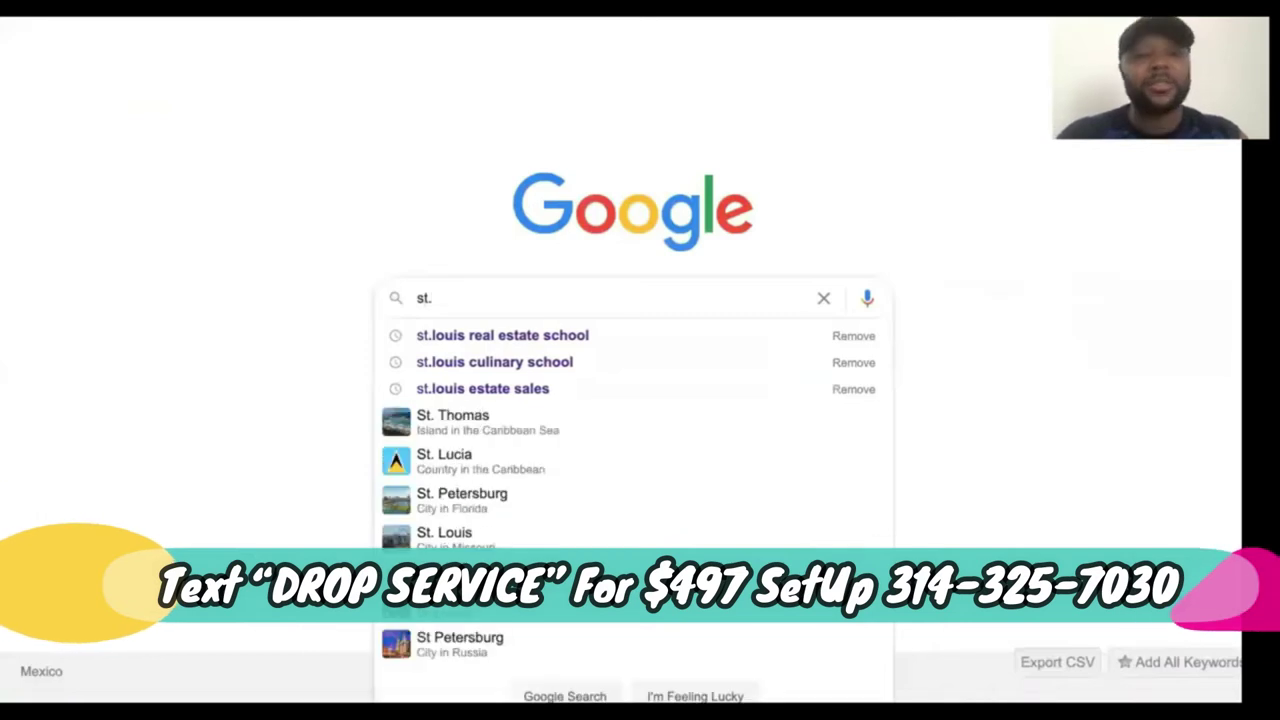
key("BackSpace")
key("BackSpace")
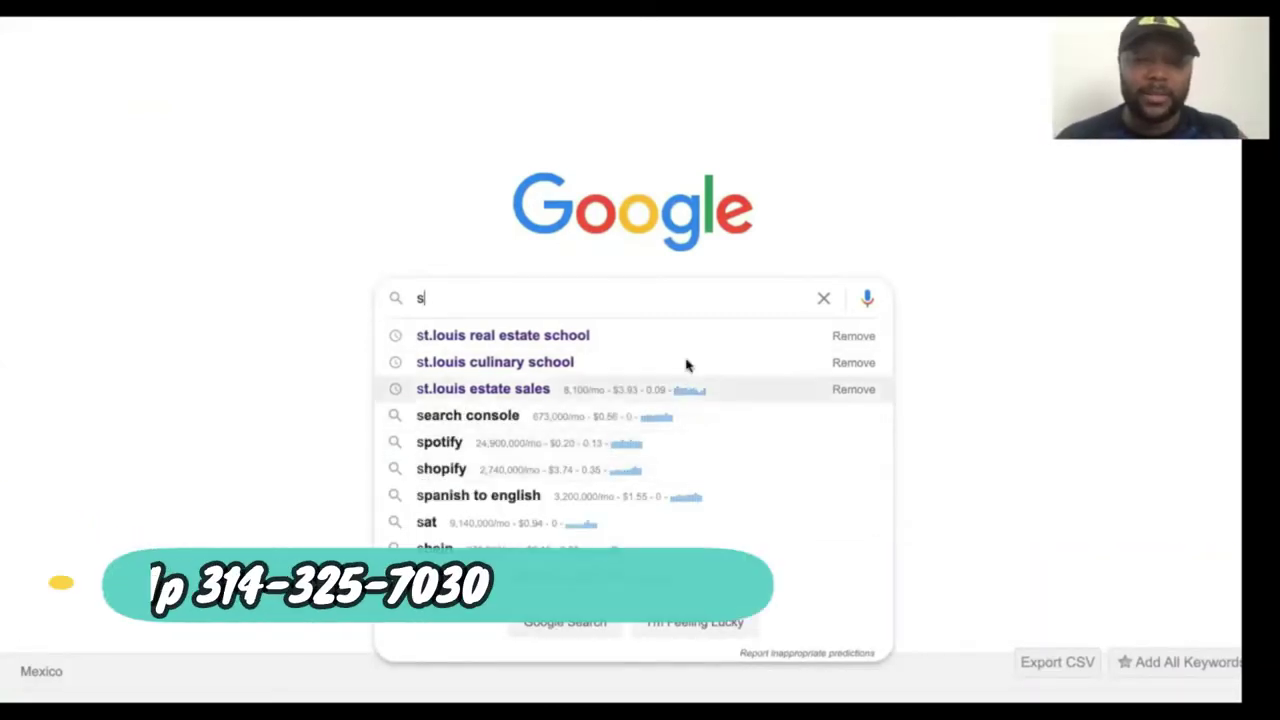
key("BackSpace")
type("st")
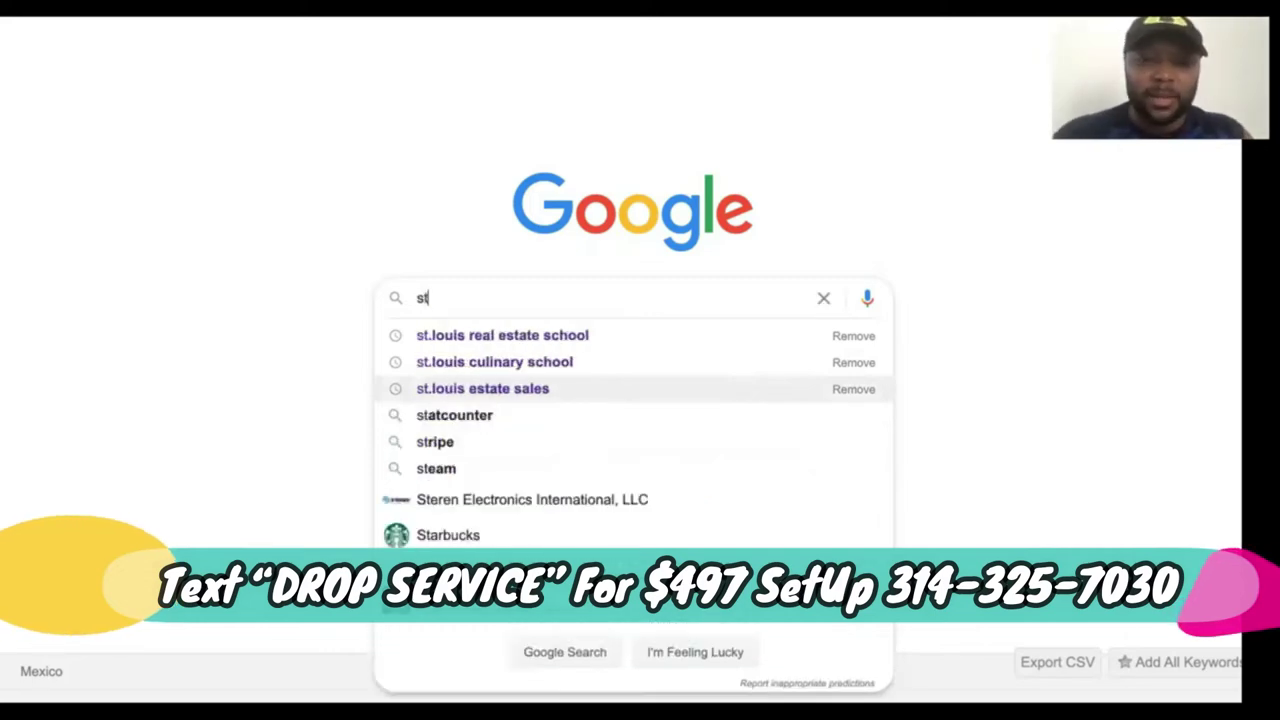
type(".")
key("BackSpace")
type(".louis")
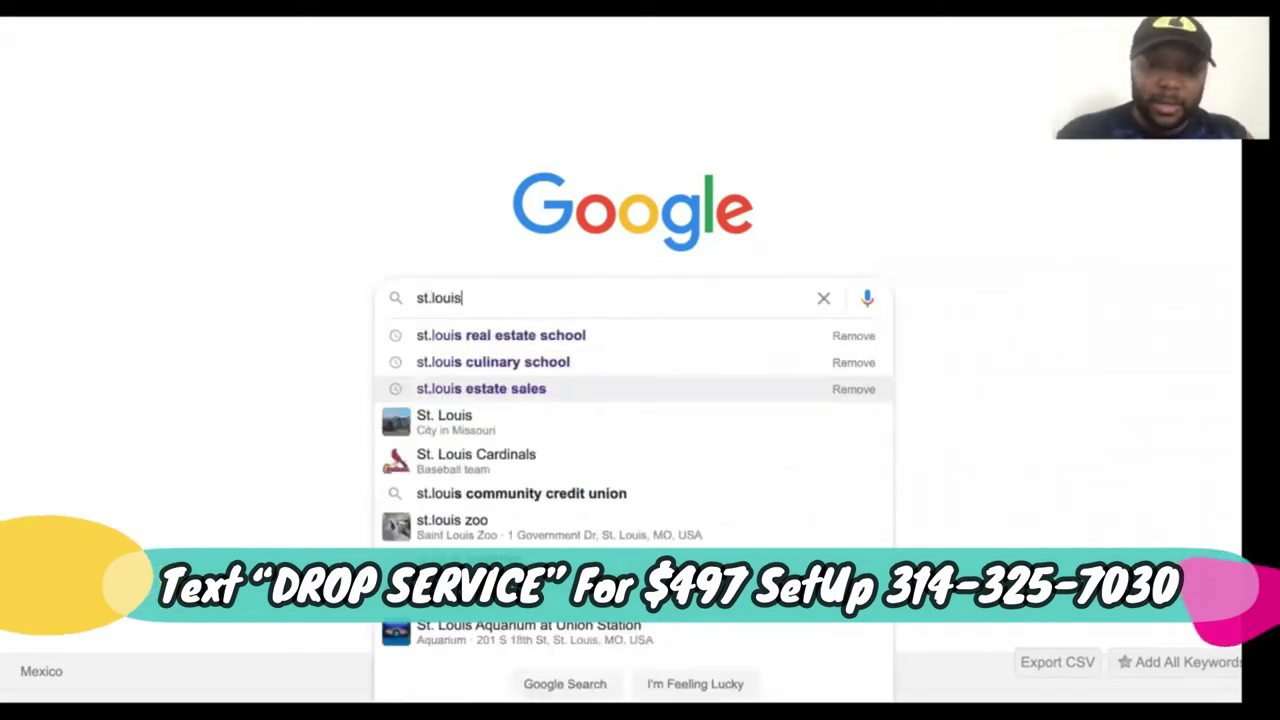
type(" credit repair")
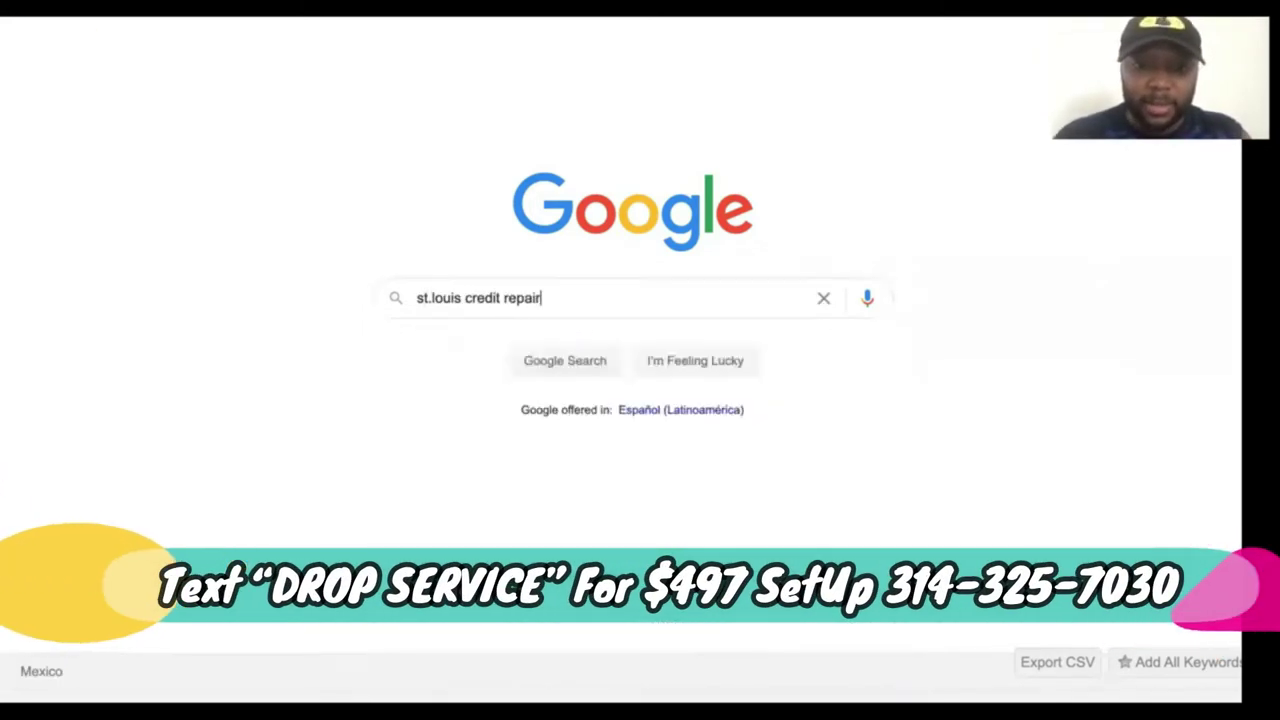
key("Return")
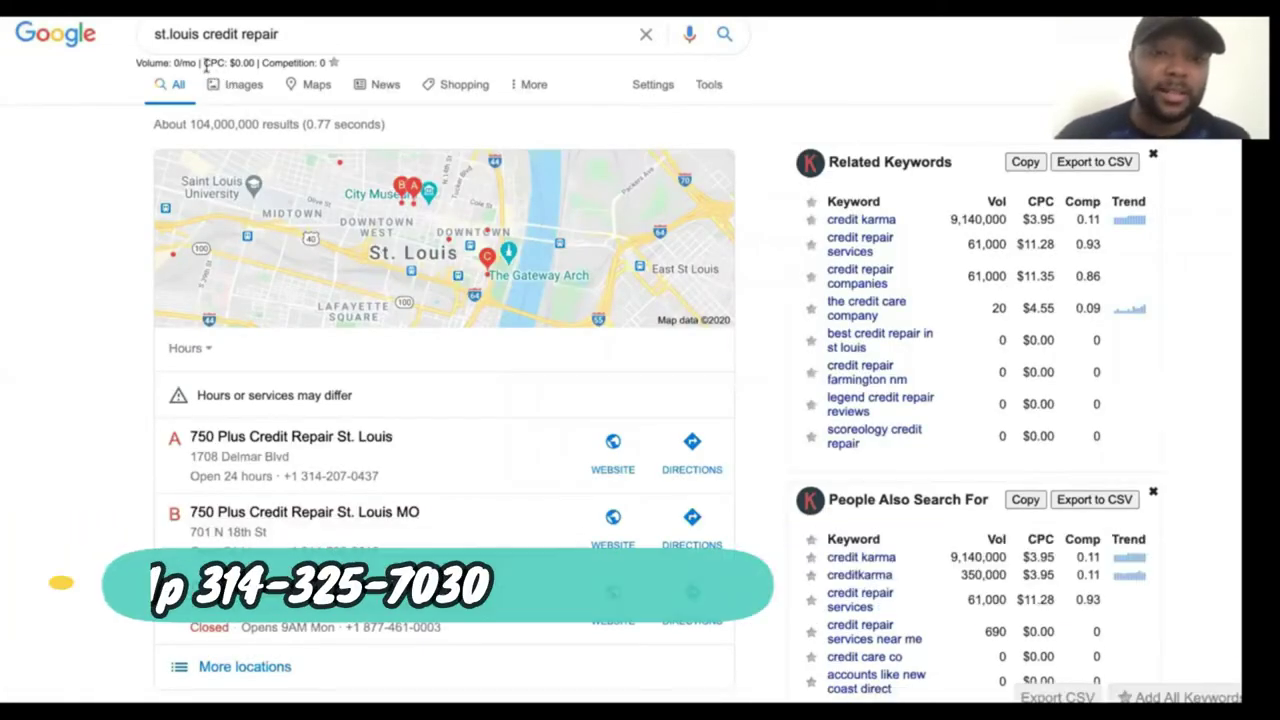
Search Google for "best credit repair in st louis" and for "credit repair st.louis" to compare keyword costs.
left_click(280, 34)
triple_click(278, 34)
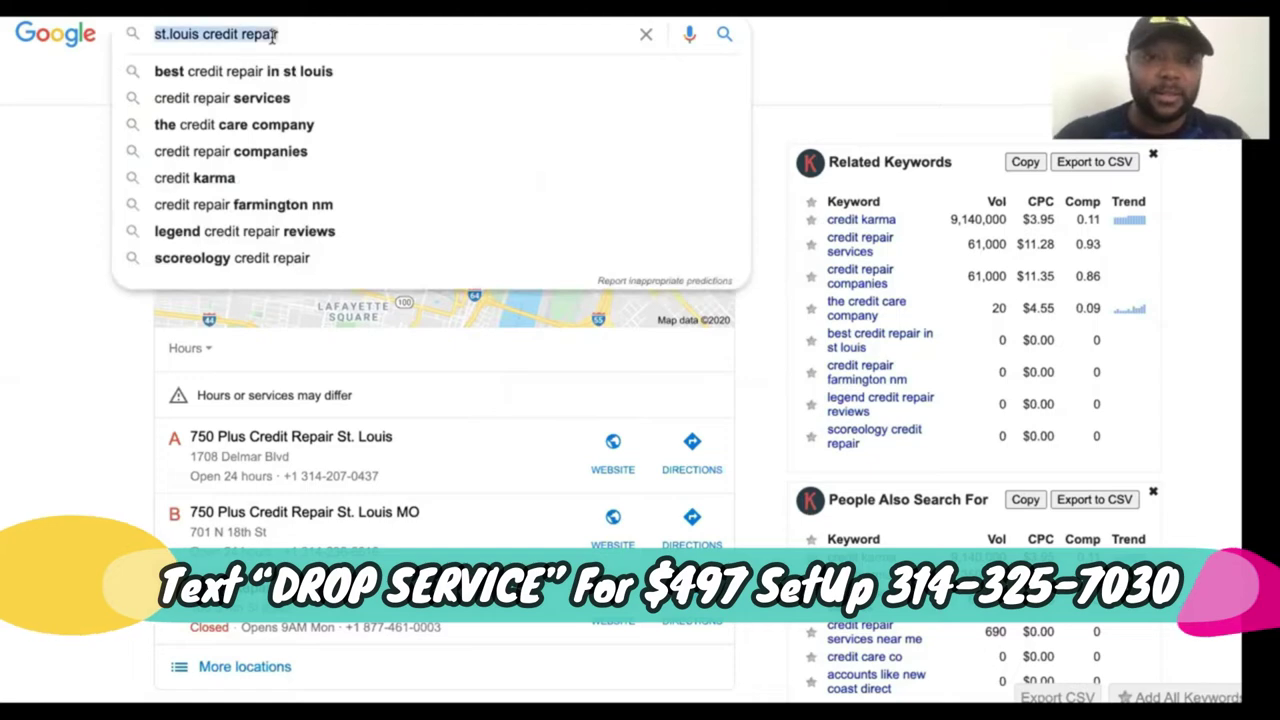
left_click(320, 68)
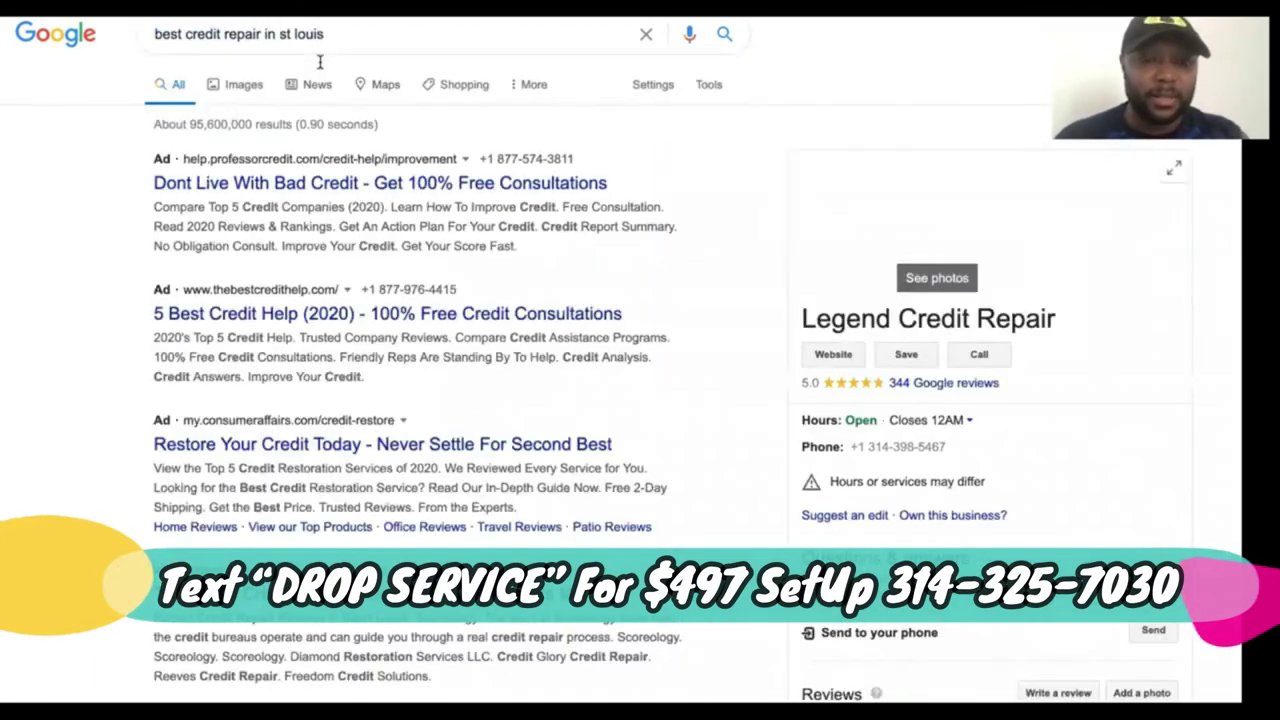
triple_click(329, 34)
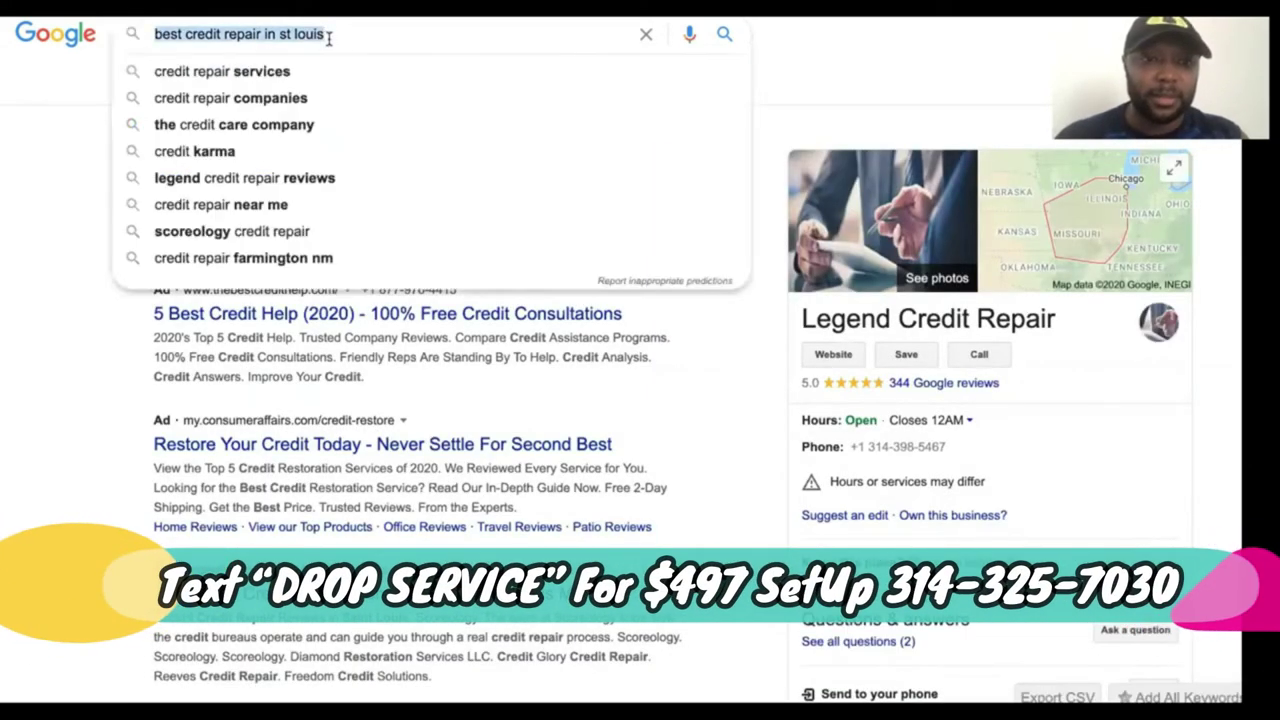
type("credit repair s")
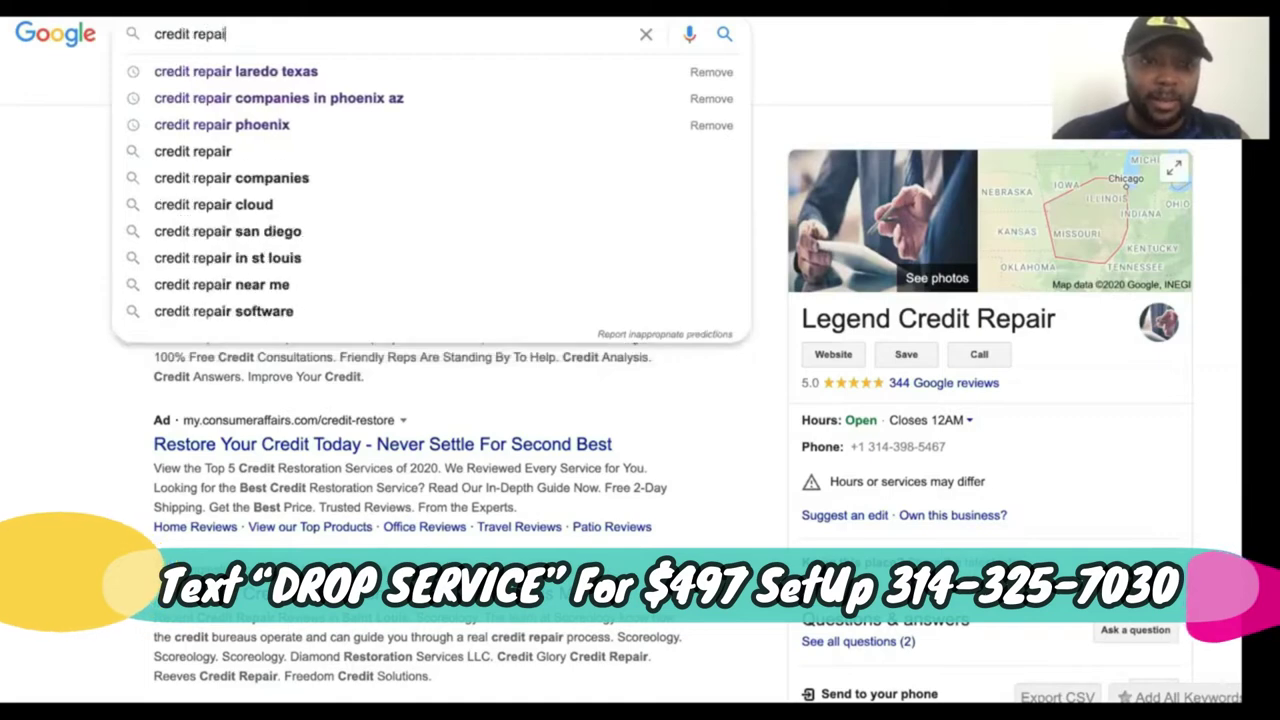
type("t.louis")
key("Return")
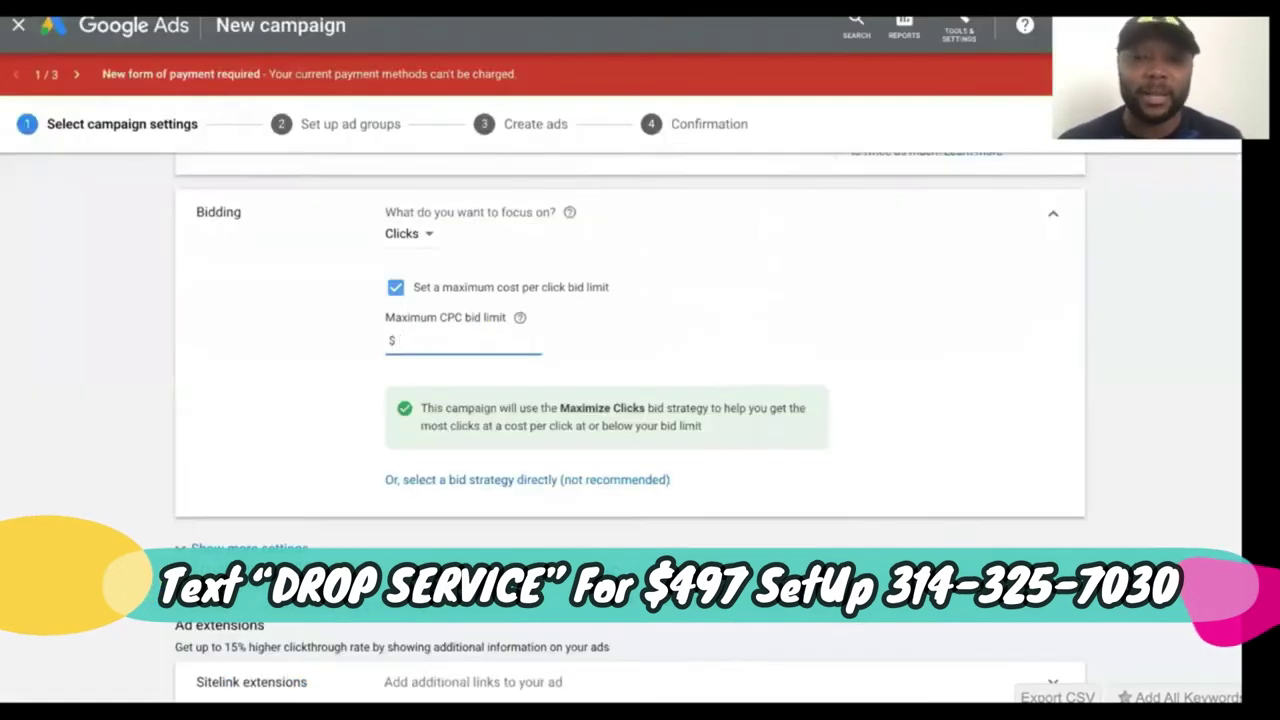
Switch back to Google Ads, set the maximum CPC bid limit to $5.00 and expand the sitelink extensions.
type("54")
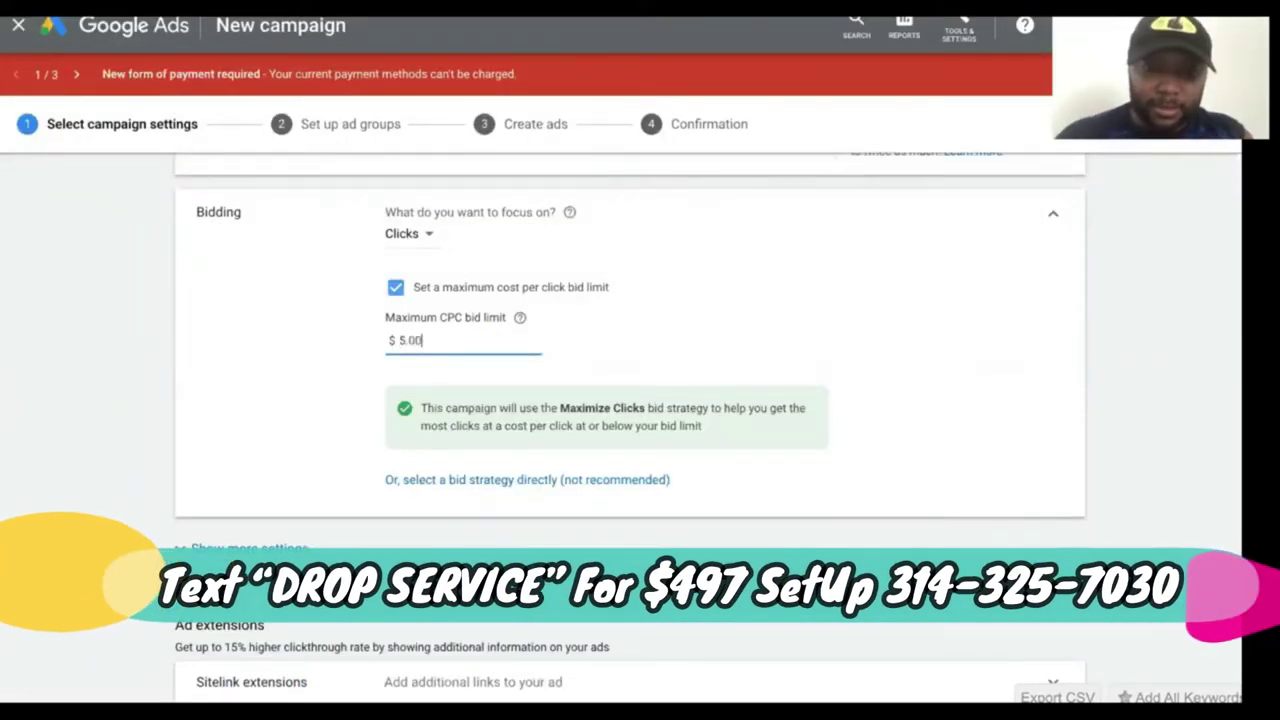
scroll(850, 419, "down", 3)
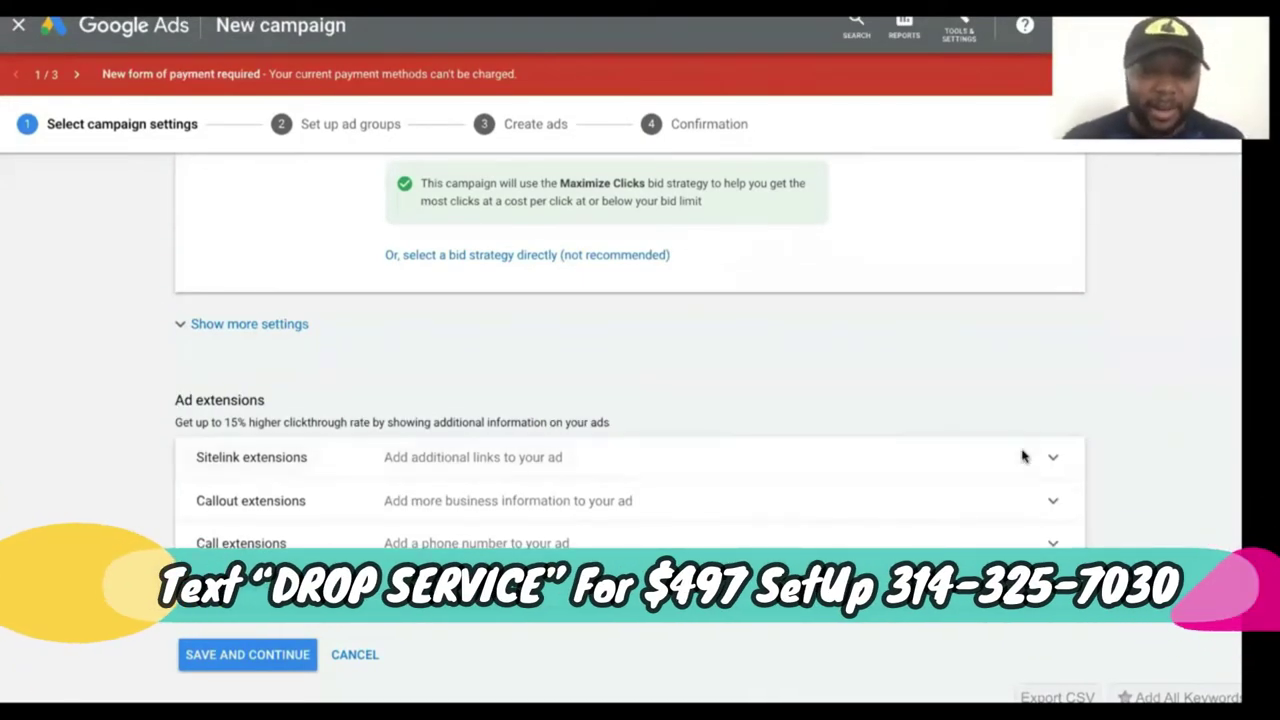
left_click(1024, 456)
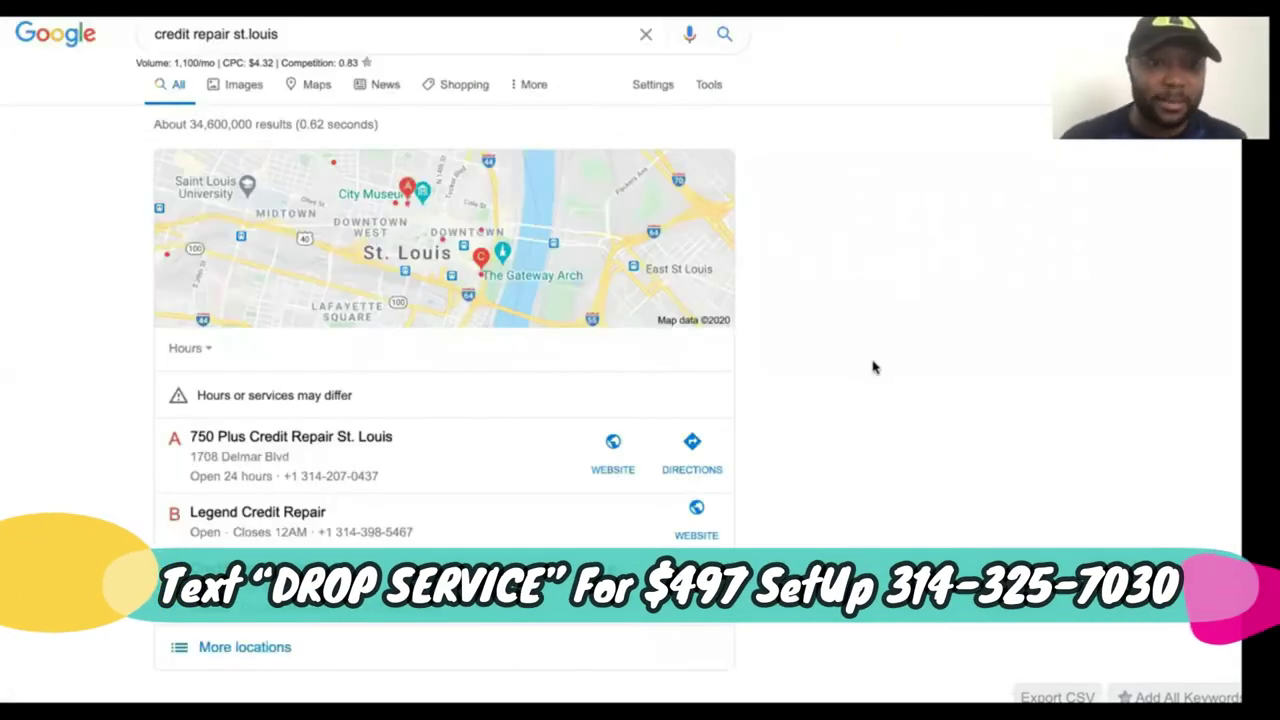
Switch to the Google results for "credit repair st.louis" and examine the first two pages for competitor ads and their extensions.
scroll(872, 367, "down", 15)
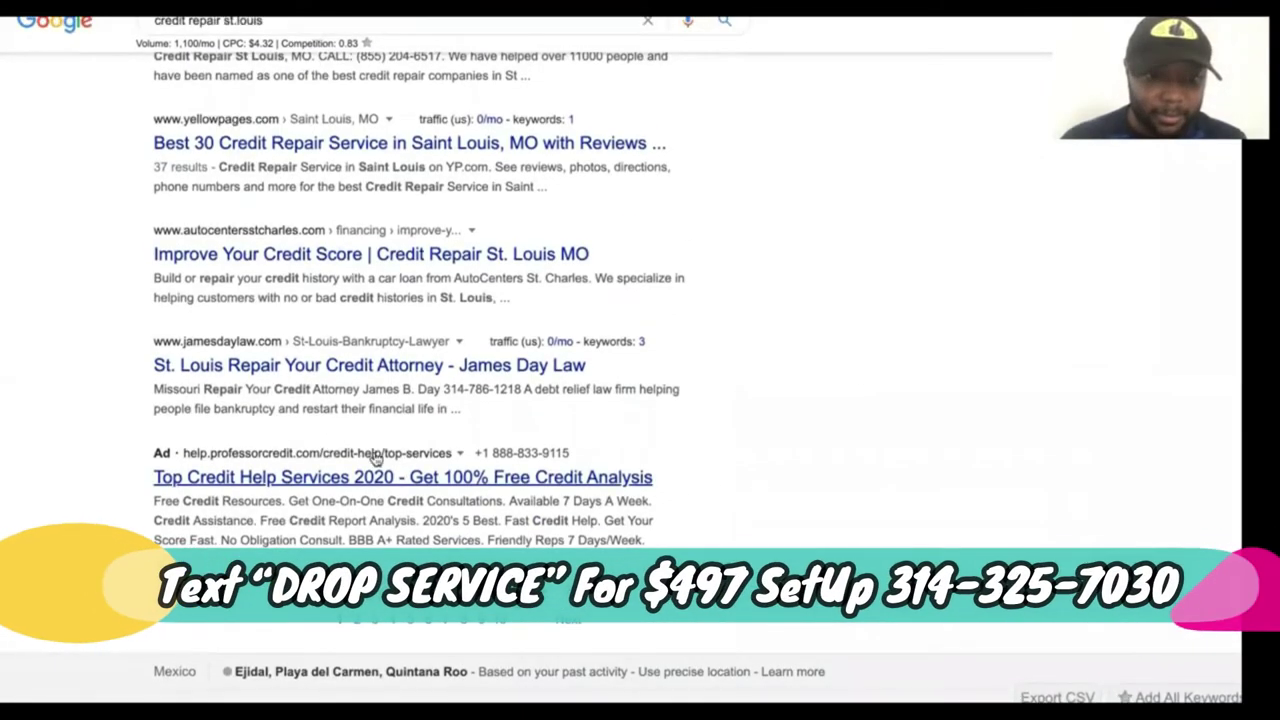
scroll(372, 457, "up", 15)
scroll(376, 458, "down", 15)
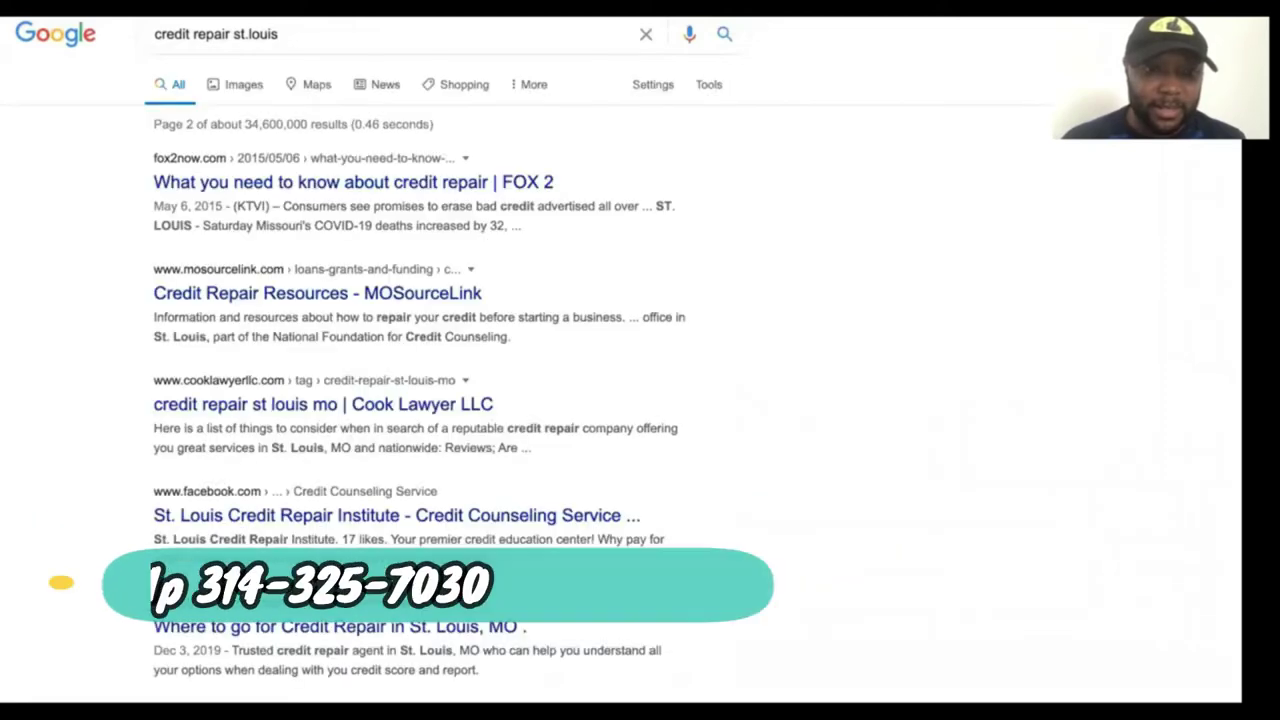
scroll(351, 463, "down", 8)
scroll(353, 465, "up", 2)
scroll(352, 467, "down", 1)
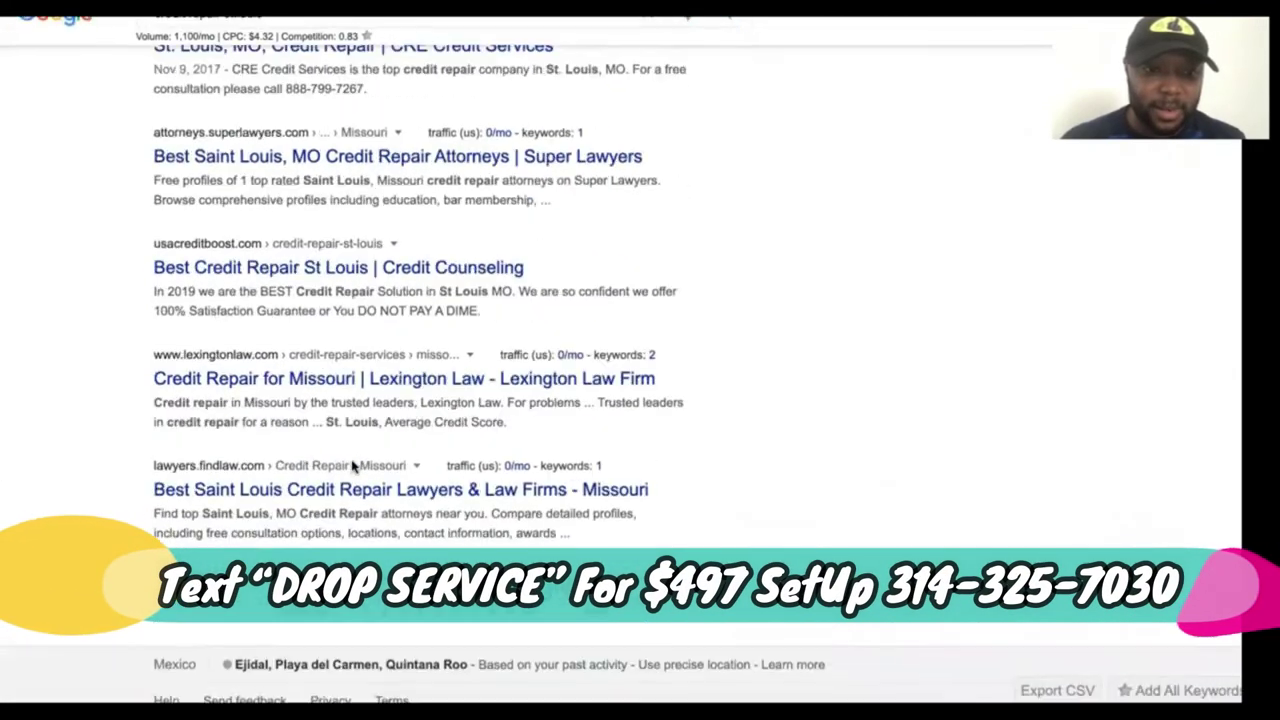
scroll(351, 466, "up", 6)
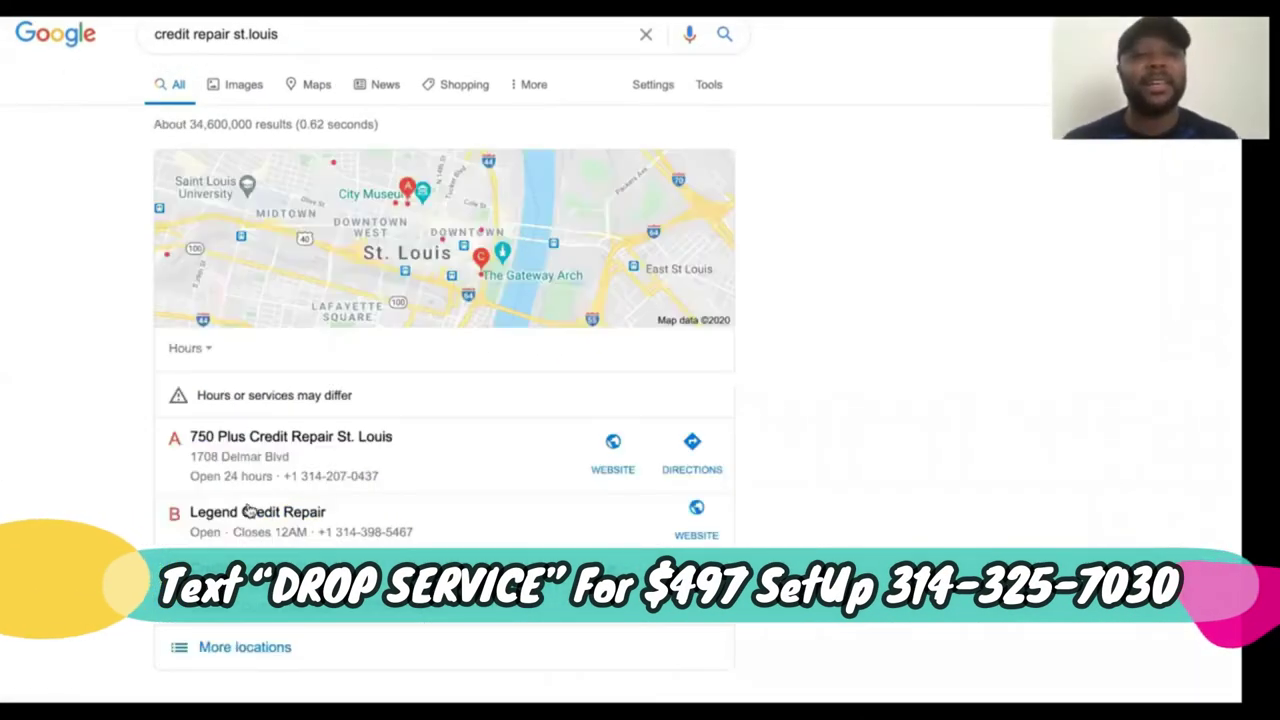
scroll(247, 505, "down", 15)
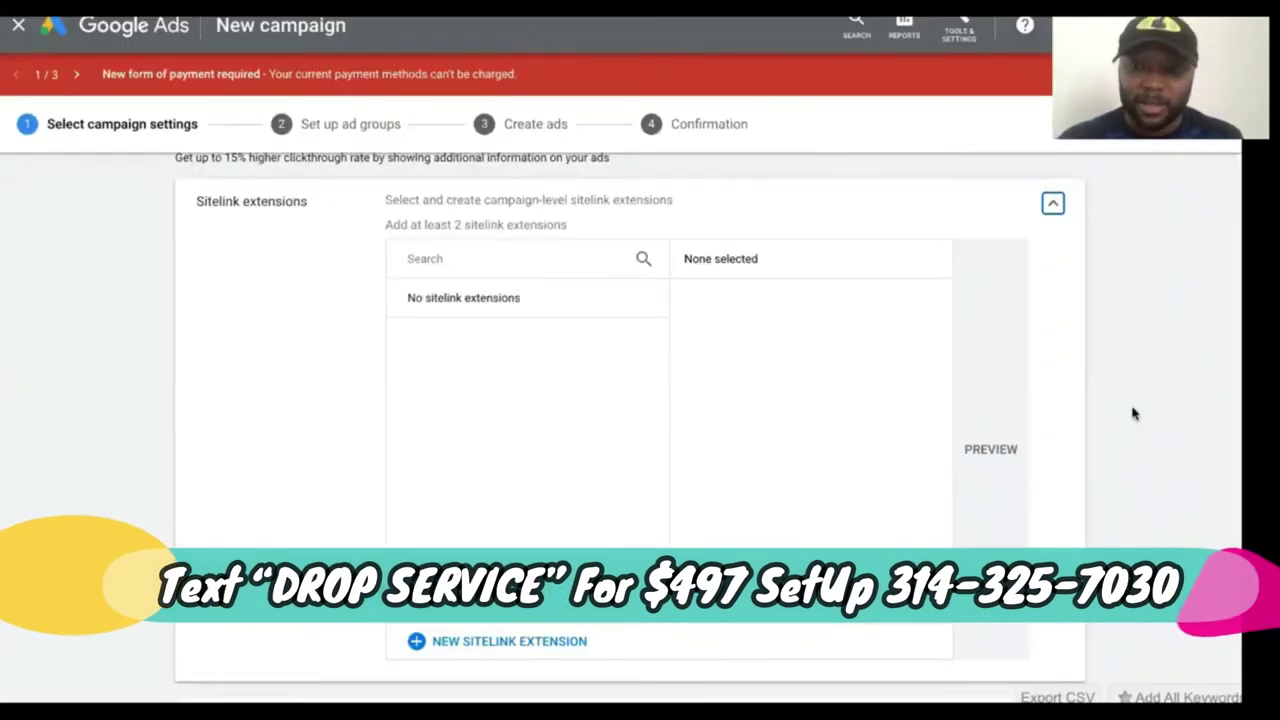
Switch back to Google Ads, collapse the sitelink extensions and view the callout extension options.
left_click(1055, 207)
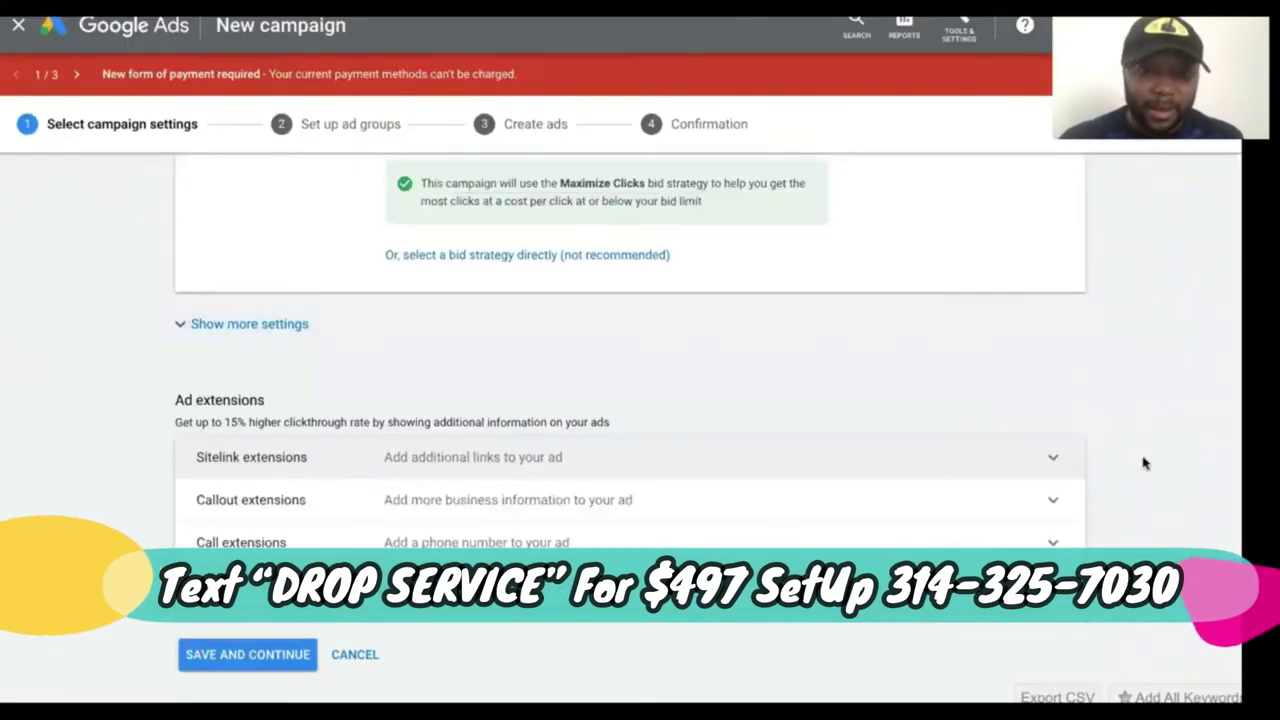
left_click(745, 508)
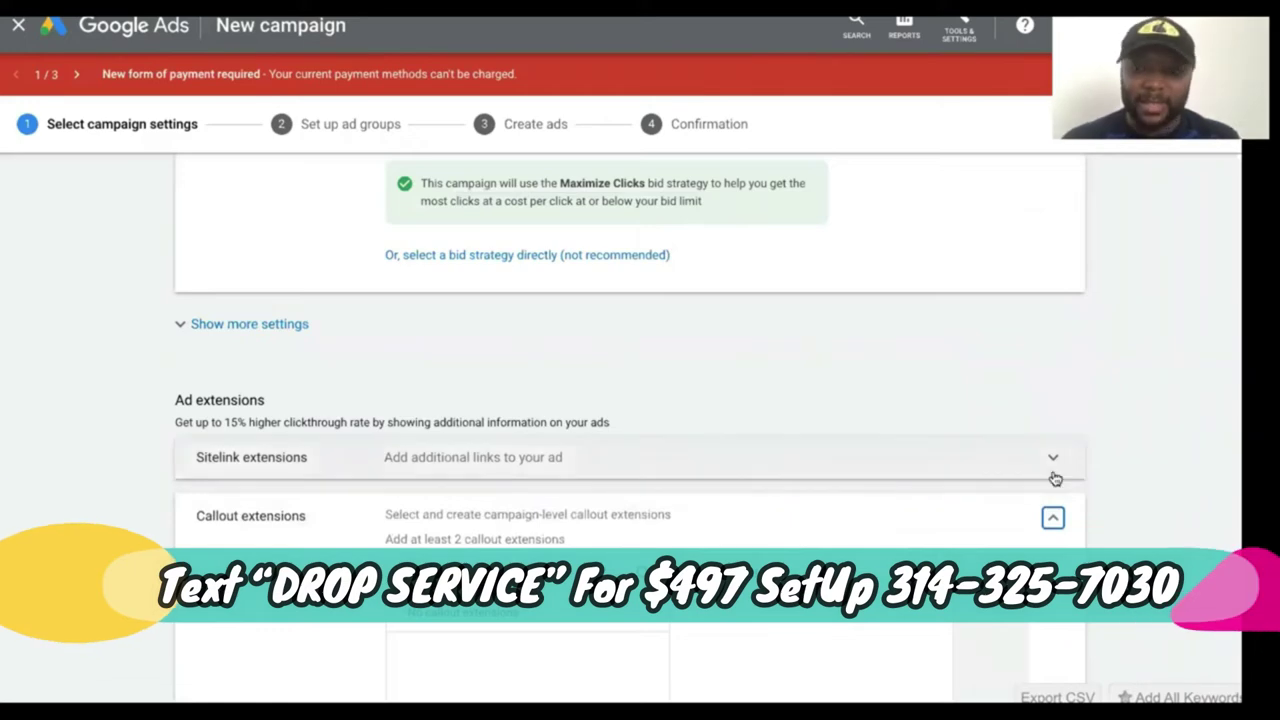
scroll(1187, 477, "down", 3)
scroll(1187, 477, "down", 1)
scroll(1187, 477, "up", 2)
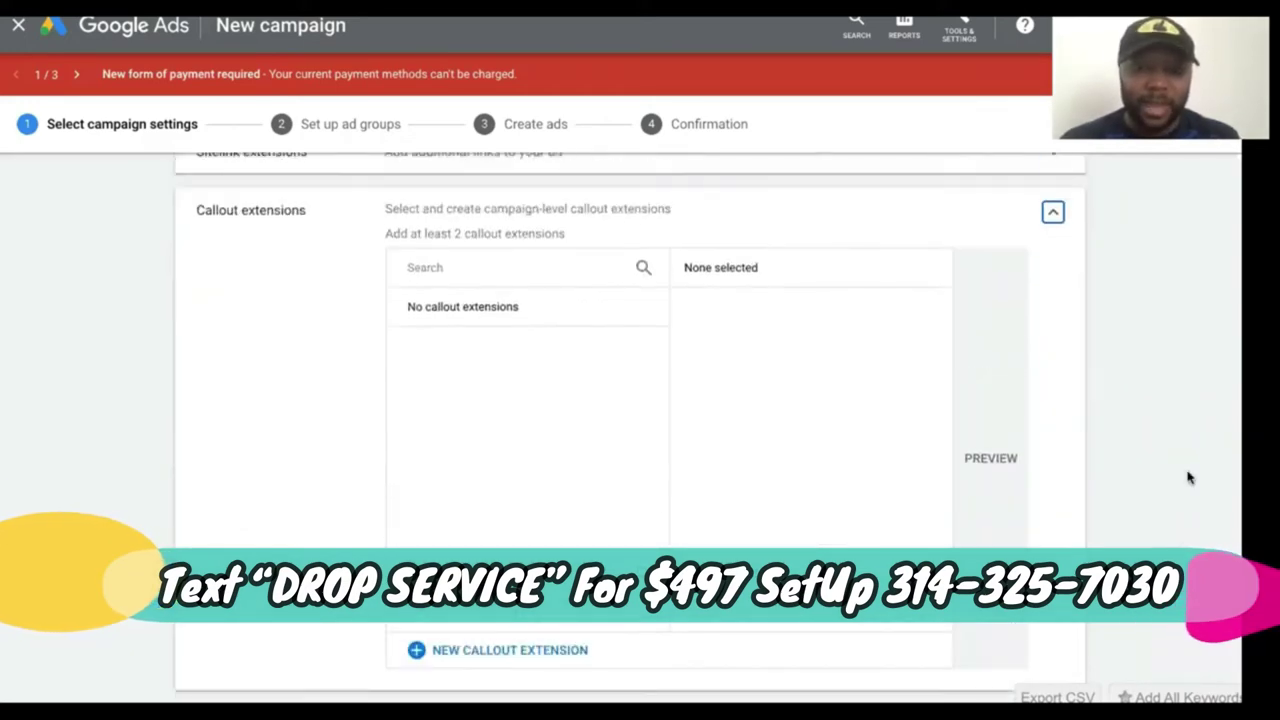